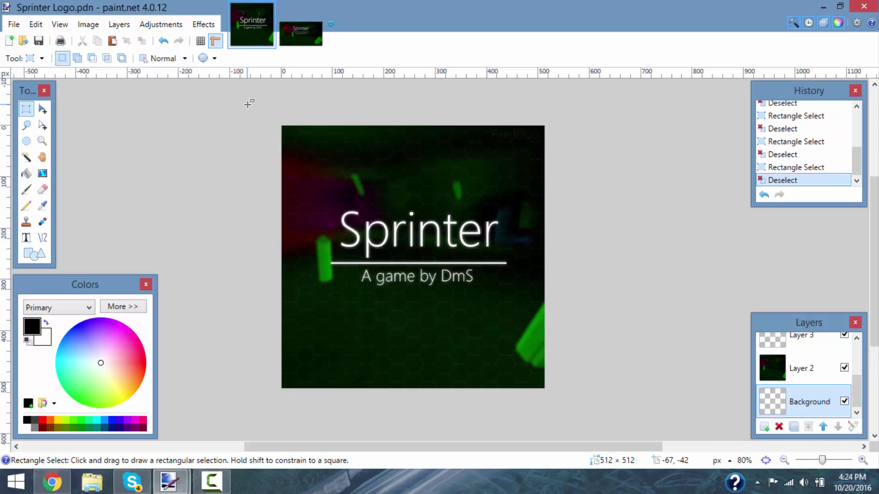
Drag selections across the Sprinter Logo image to check its extent, then deselect
{"action": "left_click_drag", "start_coordinate": [269, 110], "coordinate": [571, 399]}
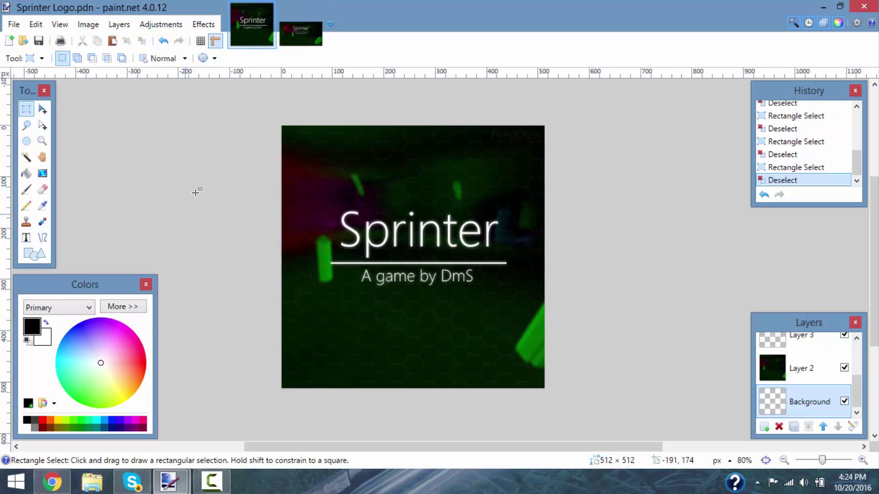
{"action": "left_click_drag", "start_coordinate": [240, 103], "coordinate": [593, 428]}
{"action": "left_click", "coordinate": [500, 251]}
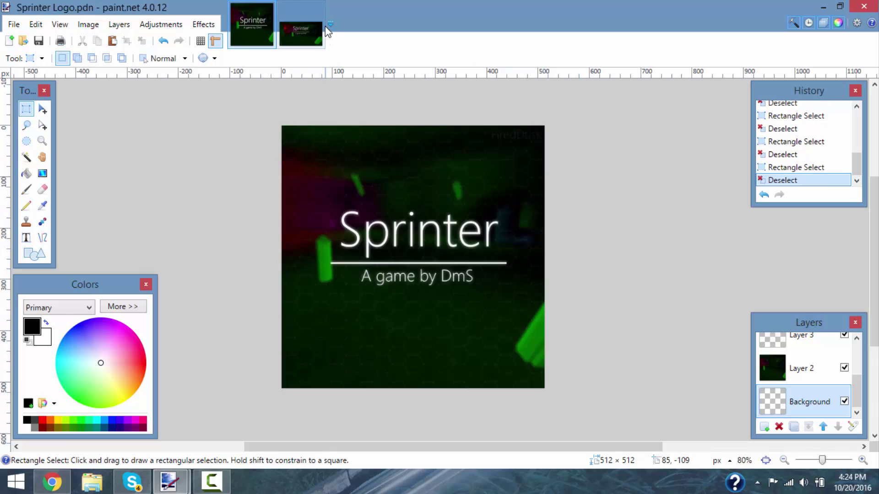
Check the 1280×720 Sprinter TN thumbnail with a full selection, then bring up Chrome's Game Icon Tutorial
{"action": "left_click", "coordinate": [303, 21]}
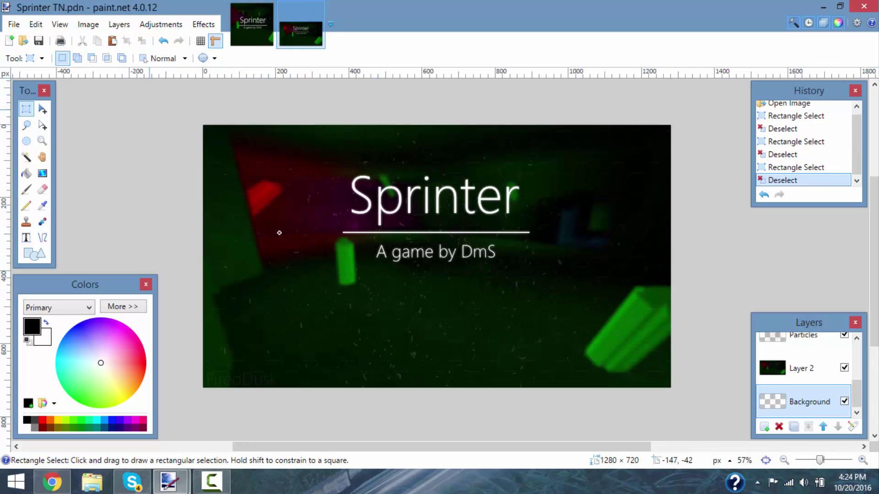
{"action": "mouse_move", "coordinate": [197, 119]}
{"action": "left_mouse_down"}
{"action": "mouse_move", "coordinate": [661, 403]}
{"action": "mouse_move", "coordinate": [731, 416]}
{"action": "left_mouse_up"}
{"action": "left_click", "coordinate": [358, 407]}
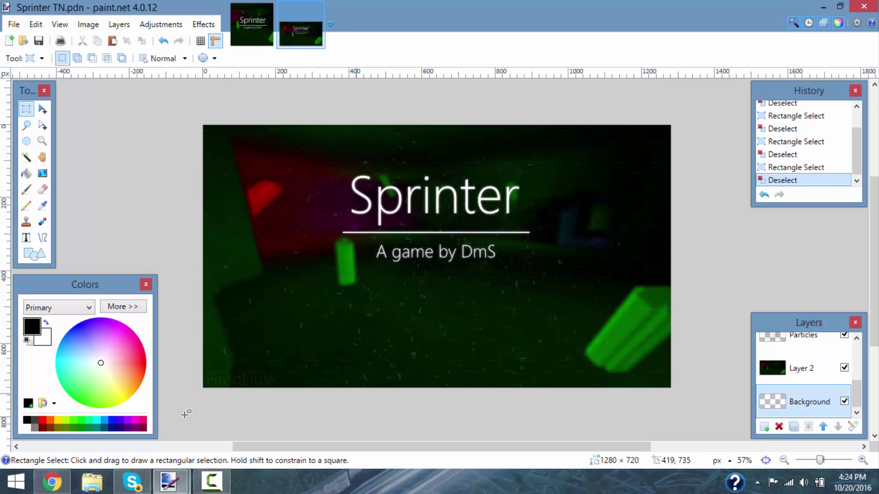
{"action": "left_click", "coordinate": [52, 481]}
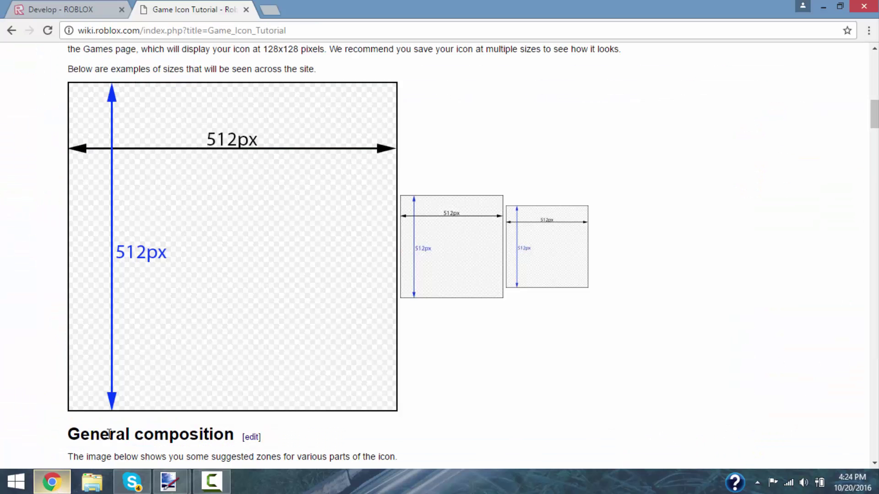
{"action": "left_click", "coordinate": [76, 8]}
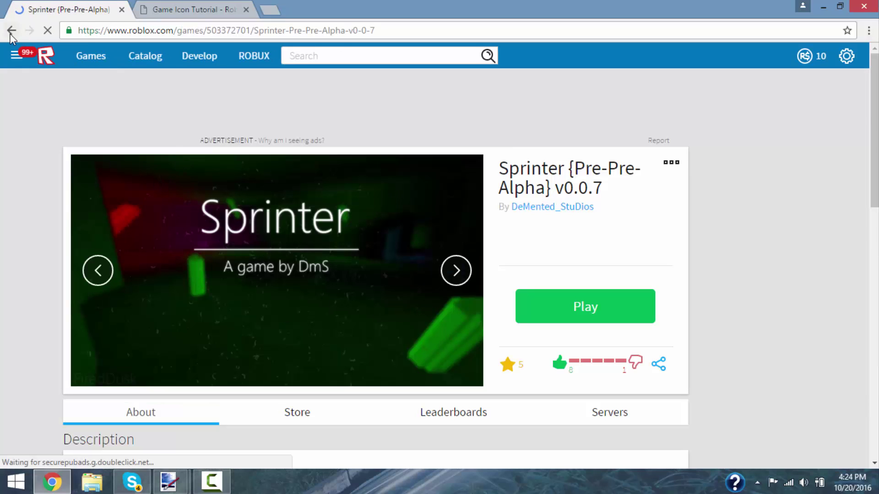
{"action": "left_click", "coordinate": [12, 31]}
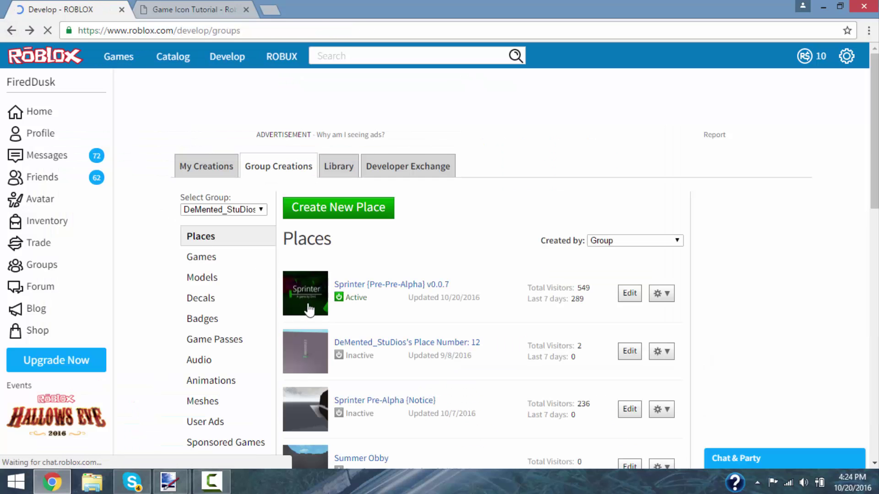
{"action": "left_click", "coordinate": [120, 59]}
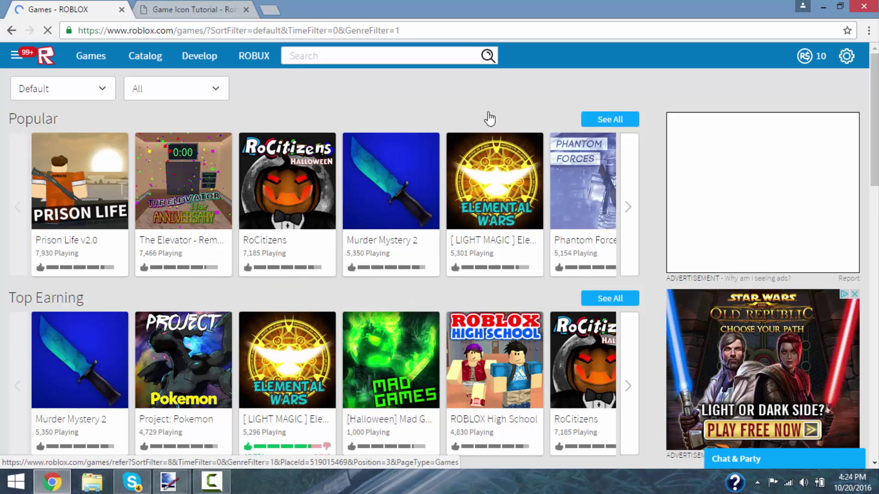
{"action": "left_click", "coordinate": [188, 6]}
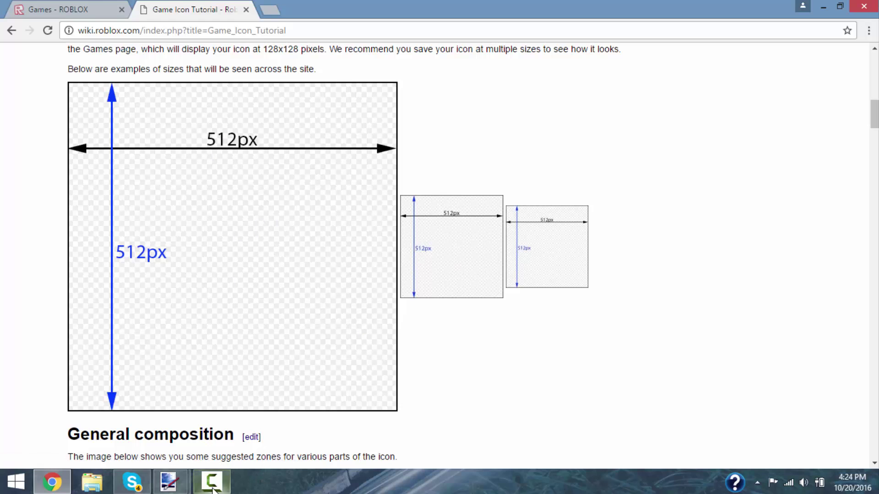
{"action": "left_click", "coordinate": [170, 482]}
Back on the Sprinter Logo, select the title, subtitle and top-right watermark to measure them
{"action": "left_click", "coordinate": [140, 408]}
{"action": "left_click_drag", "start_coordinate": [318, 202], "coordinate": [347, 266]}
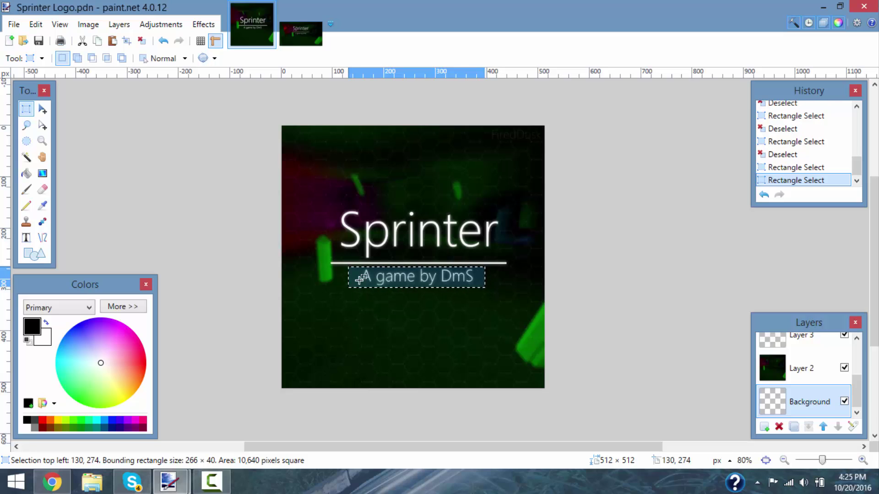
{"action": "left_click", "coordinate": [386, 314]}
{"action": "left_click_drag", "start_coordinate": [485, 126], "coordinate": [554, 147]}
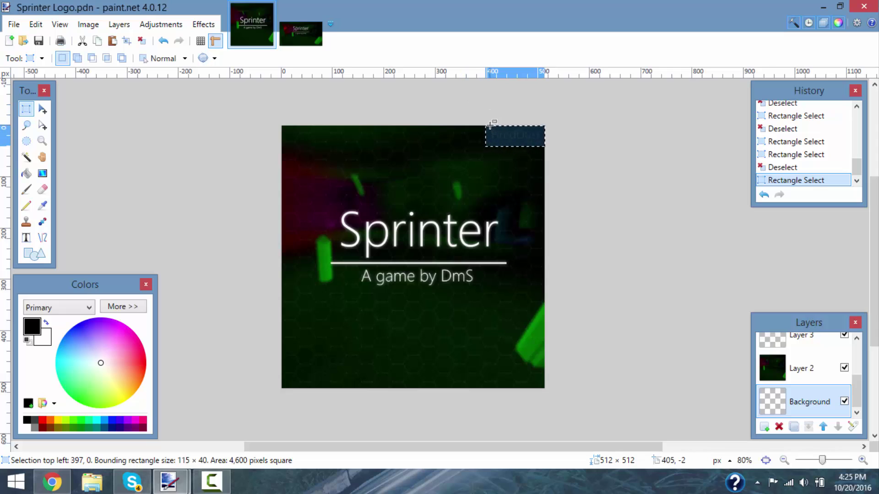
{"action": "left_click_drag", "start_coordinate": [490, 126], "coordinate": [554, 146]}
Zoom in on the watermark corner, try a selection near the top-left, then deselect
{"action": "scroll", "coordinate": [526, 183], "scroll_direction": "up", "scroll_amount": 3}
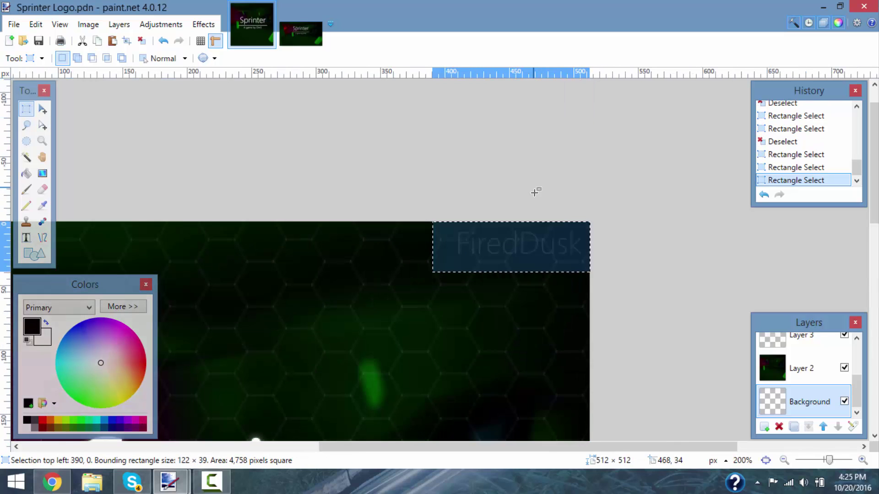
{"action": "left_click", "coordinate": [508, 279]}
{"action": "scroll", "coordinate": [509, 279], "scroll_direction": "down", "scroll_amount": 3}
{"action": "scroll", "coordinate": [510, 278], "scroll_direction": "down", "scroll_amount": 4}
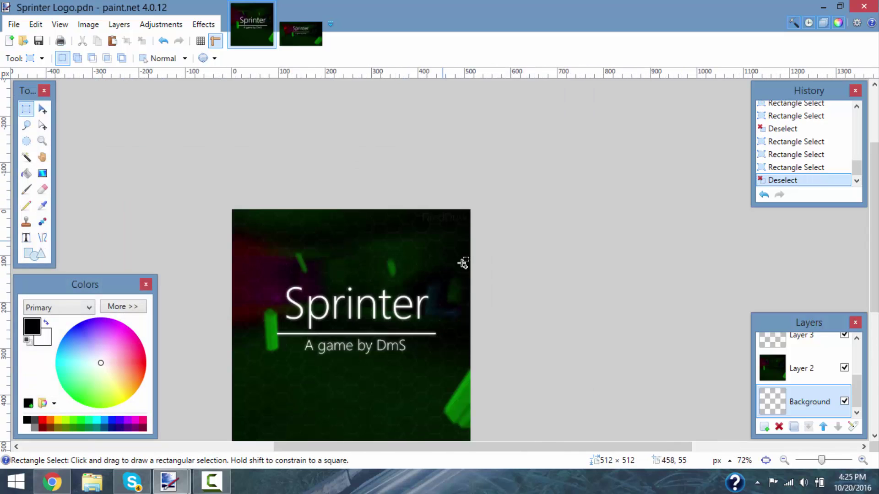
{"action": "scroll", "coordinate": [472, 261], "scroll_direction": "up", "scroll_amount": 2}
{"action": "left_click_drag", "start_coordinate": [363, 158], "coordinate": [496, 196]}
{"action": "key", "text": "ctrl+d"}
Select an area at the Sprinter TN thumbnail's bottom-left, then return to the Sprinter Logo
{"action": "left_click", "coordinate": [298, 37]}
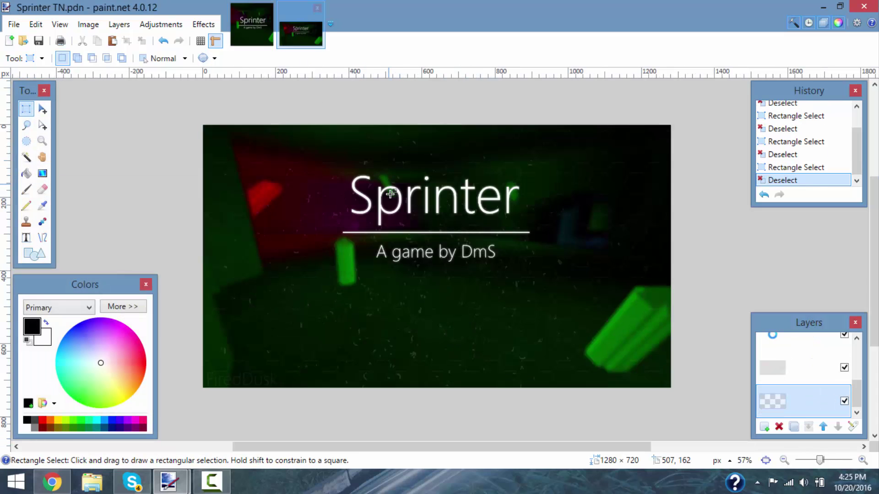
{"action": "left_click_drag", "start_coordinate": [228, 347], "coordinate": [348, 388]}
{"action": "left_click", "coordinate": [399, 353]}
{"action": "scroll", "coordinate": [520, 273], "scroll_direction": "down", "scroll_amount": 2}
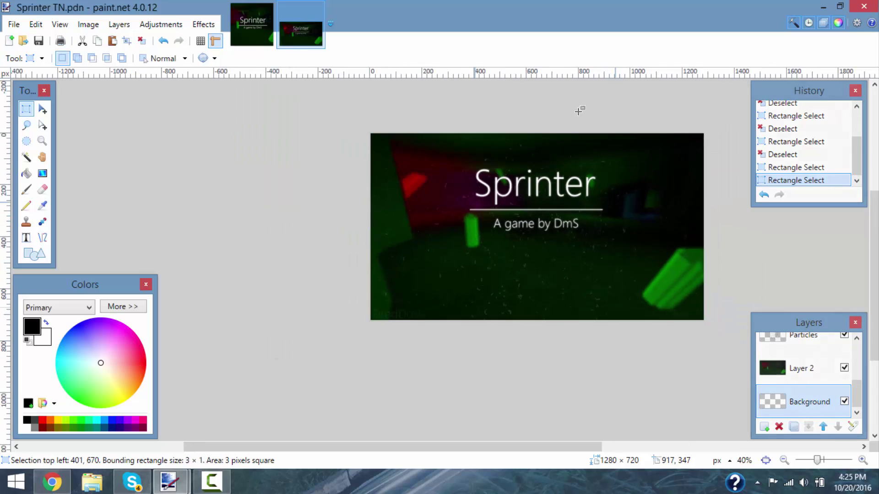
{"action": "left_click", "coordinate": [246, 25]}
{"action": "scroll", "coordinate": [316, 275], "scroll_direction": "down", "scroll_amount": 3}
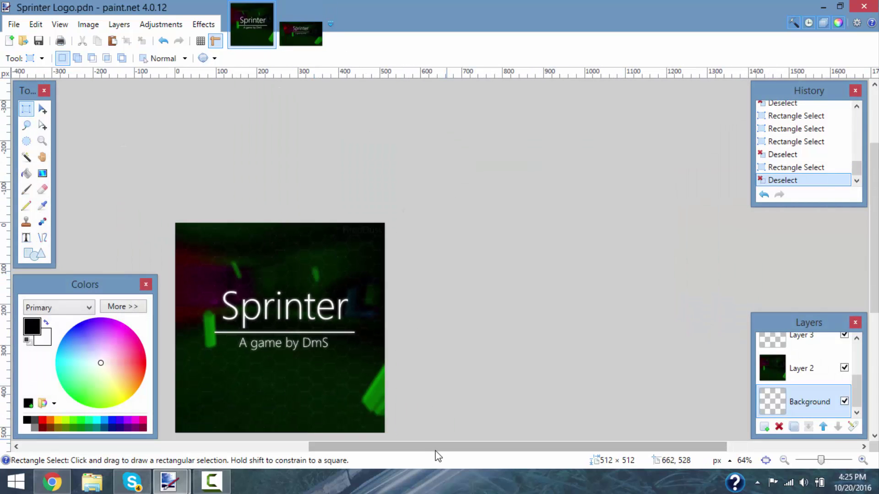
{"action": "left_click_drag", "start_coordinate": [446, 447], "coordinate": [372, 437]}
{"action": "scroll", "coordinate": [343, 300], "scroll_direction": "down", "scroll_amount": 5}
{"action": "scroll", "coordinate": [275, 219], "scroll_direction": "up", "scroll_amount": 3}
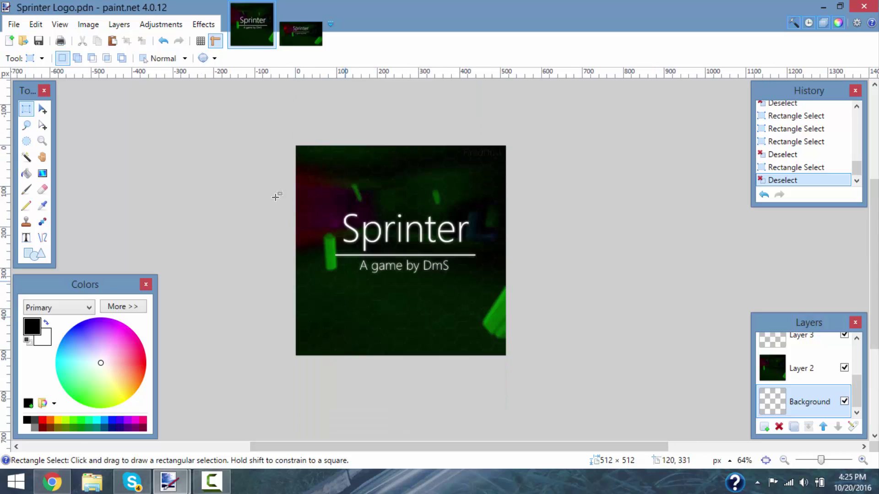
Start a new image and enter 512 for both width and height, per the tutorial's icon size
{"action": "left_click", "coordinate": [10, 40]}
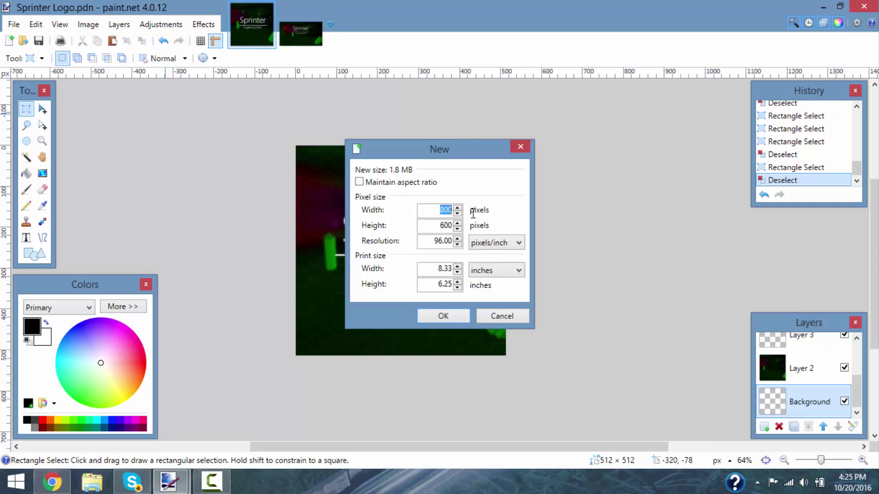
{"action": "key", "text": "BackSpace"}
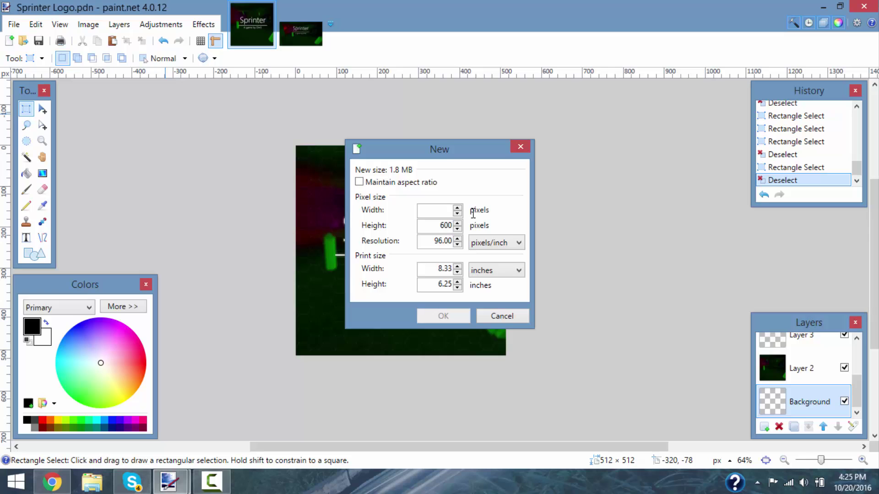
{"action": "type", "text": "612"}
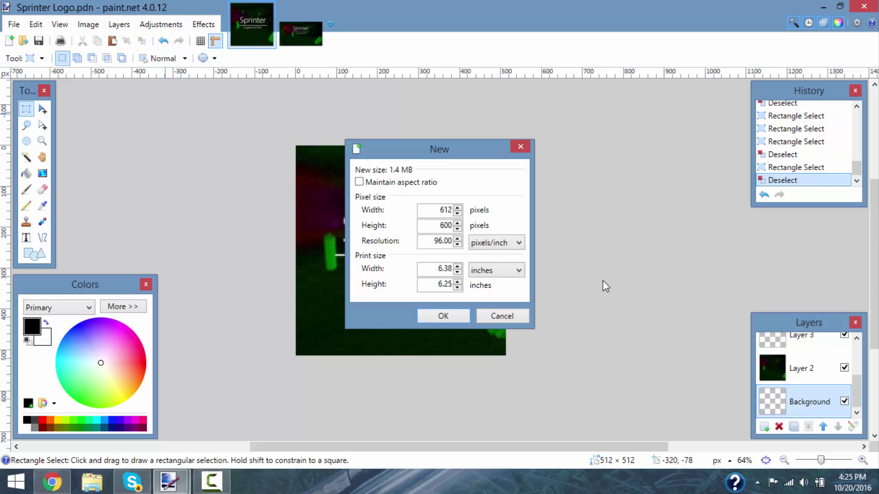
{"action": "left_click", "coordinate": [68, 478]}
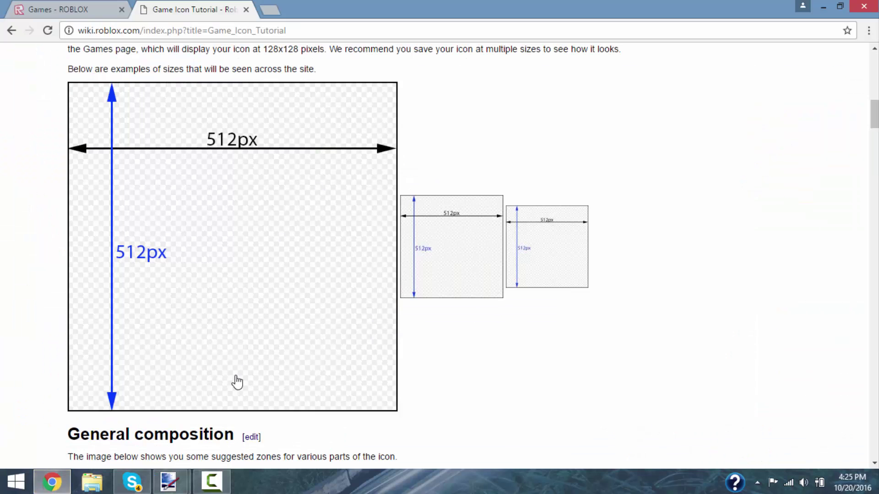
{"action": "mouse_move", "coordinate": [156, 485]}
{"action": "left_click", "coordinate": [138, 438]}
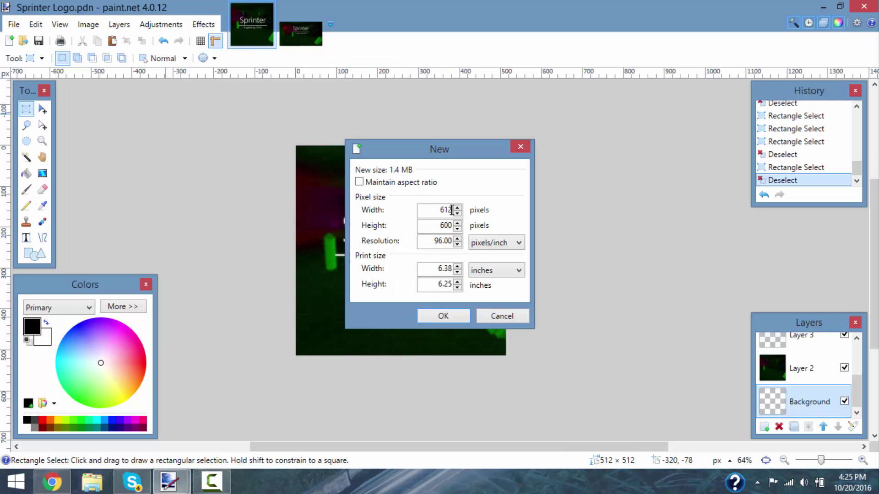
{"action": "type", "text": "512512"}
Create the blank 512 × 512 canvas, pick the Magic Wand, and browse the Effects menu
{"action": "left_click", "coordinate": [456, 320]}
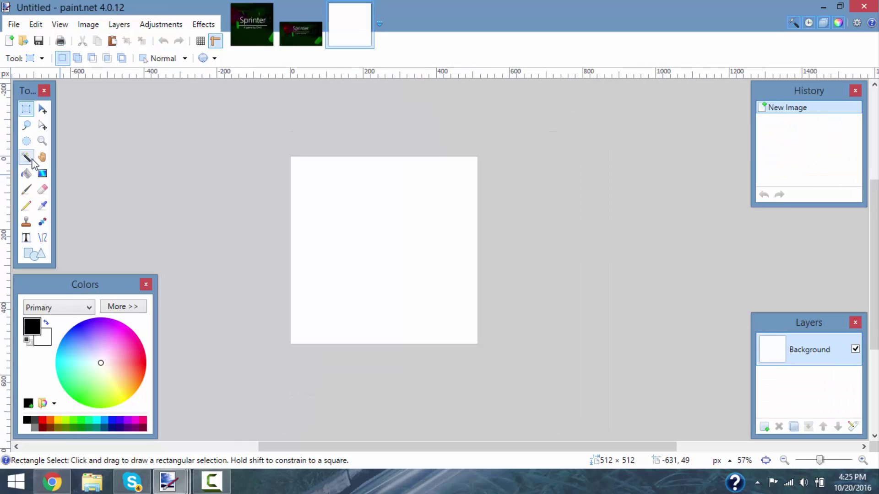
{"action": "left_click", "coordinate": [26, 157]}
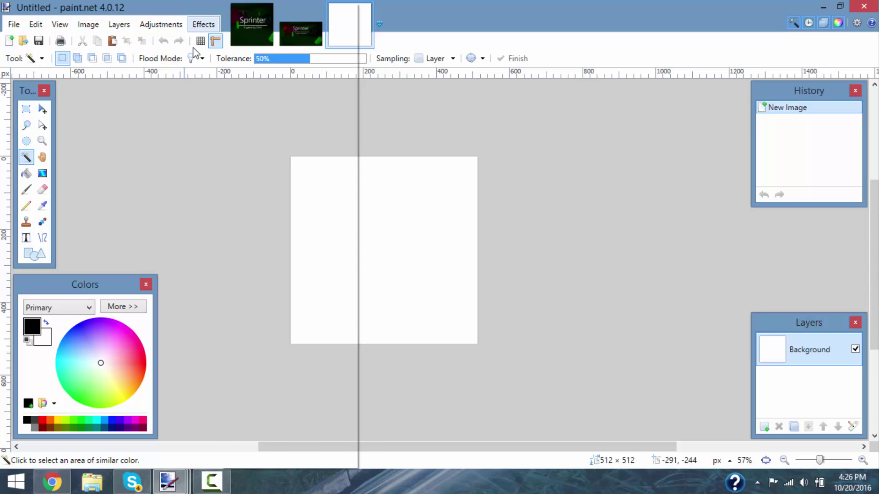
{"action": "left_click", "coordinate": [212, 28]}
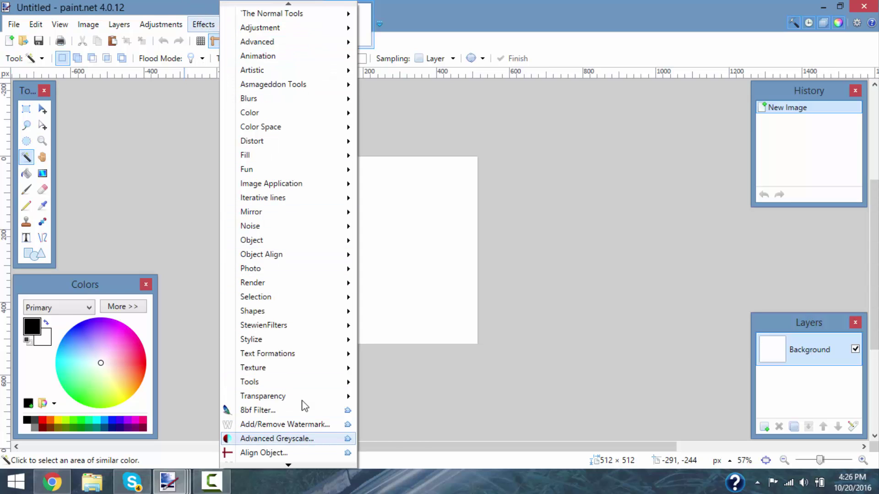
{"action": "left_click", "coordinate": [197, 9]}
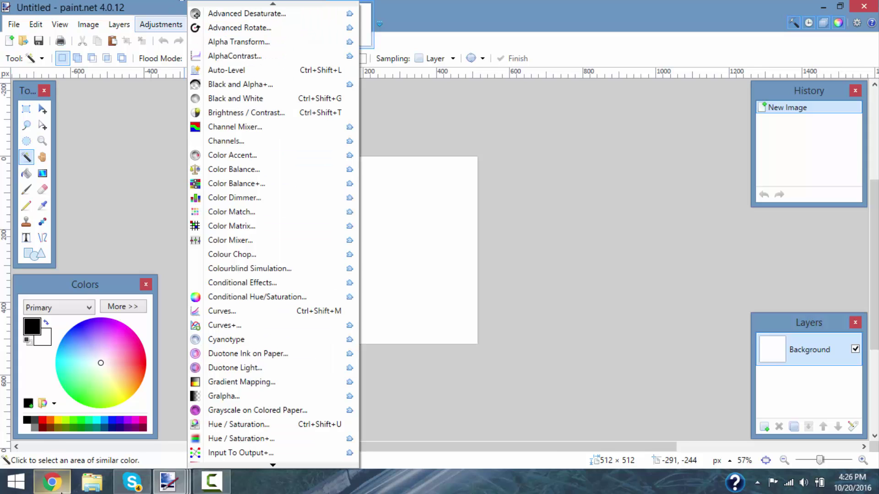
Search Chrome for 'paint.net effects' and open the Paint.NET Plugins Pack (Megalo Effects) page
{"action": "key", "text": "alt+Tab"}
{"action": "left_click", "coordinate": [275, 5]}
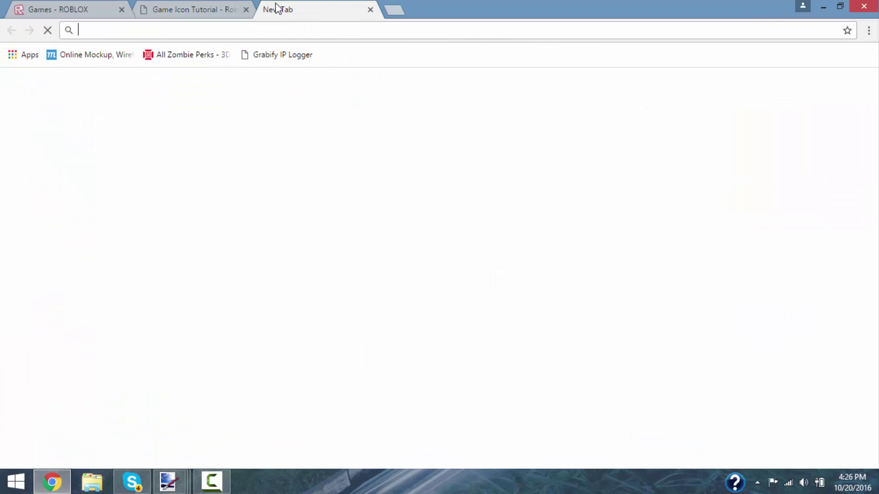
{"action": "type", "text": "pain"}
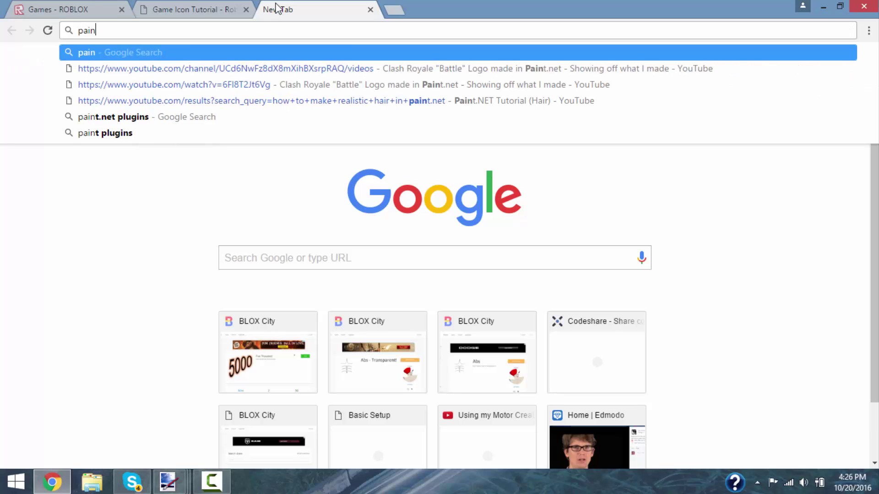
{"action": "type", "text": "t.net eff"}
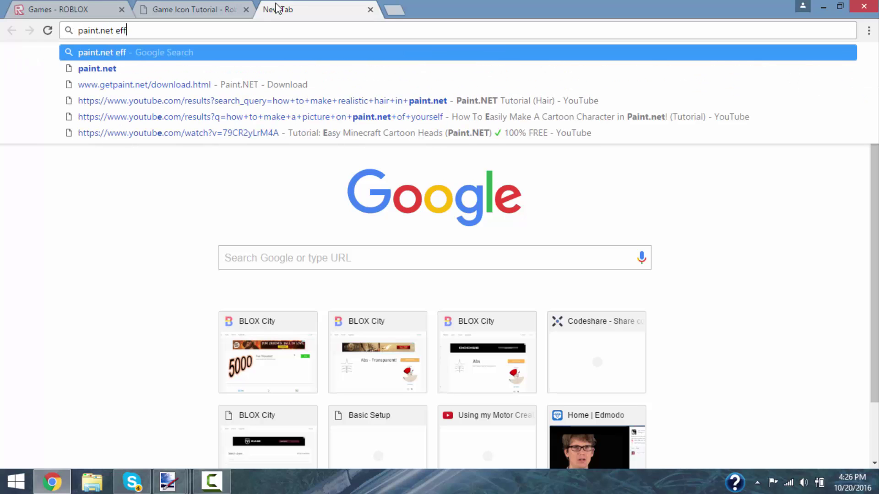
{"action": "type", "text": "ects"}
{"action": "key", "text": "Down"}
{"action": "key", "text": "Return"}
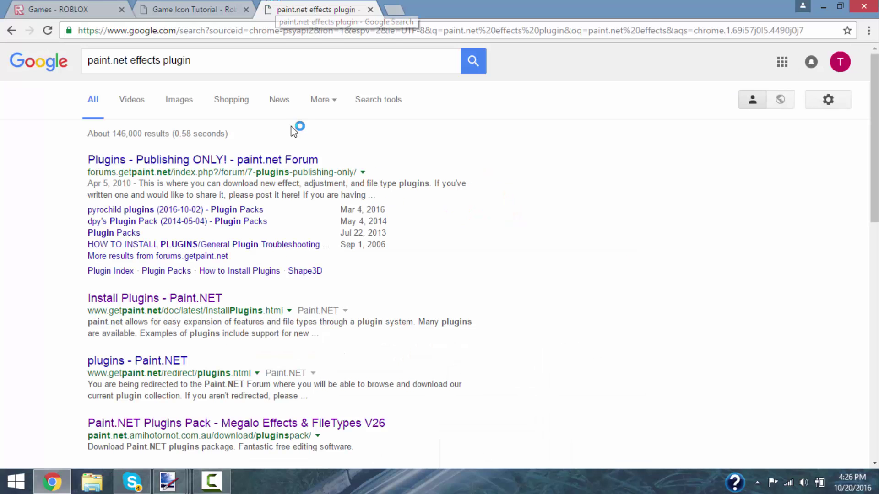
{"action": "left_click", "coordinate": [202, 423]}
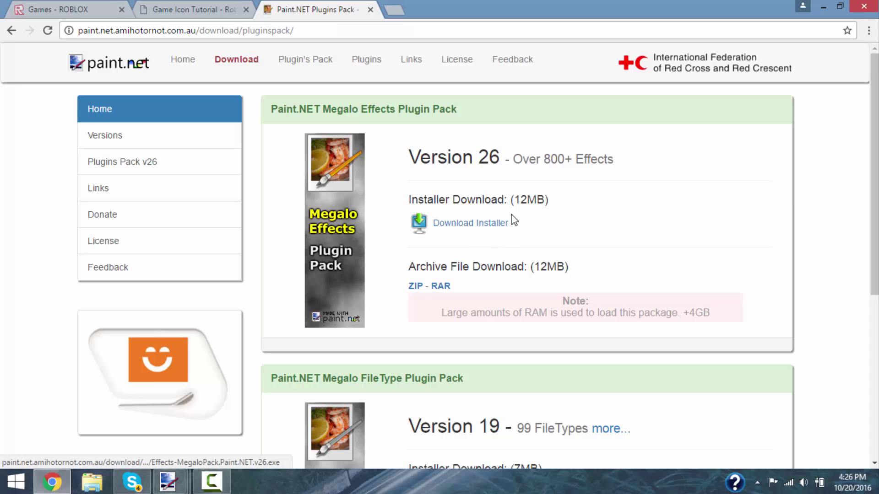
Highlight the 800+ effects count and the RAM usage note on the plugin page
{"action": "left_click_drag", "start_coordinate": [504, 225], "coordinate": [485, 226]}
{"action": "left_click_drag", "start_coordinate": [567, 173], "coordinate": [573, 161]}
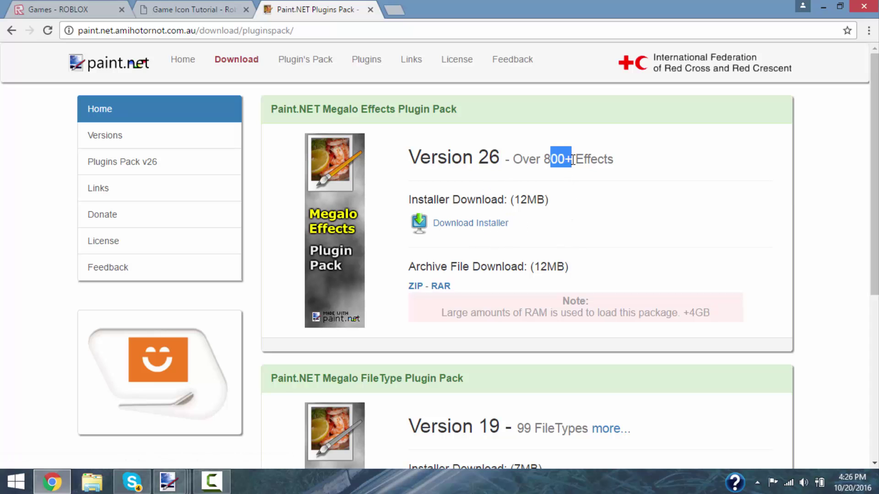
{"action": "left_click", "coordinate": [598, 277]}
{"action": "left_click_drag", "start_coordinate": [714, 323], "coordinate": [447, 308]}
{"action": "left_click", "coordinate": [564, 316]}
{"action": "left_click_drag", "start_coordinate": [512, 310], "coordinate": [584, 308]}
{"action": "left_click", "coordinate": [526, 314]}
{"action": "left_click_drag", "start_coordinate": [526, 314], "coordinate": [567, 311]}
{"action": "left_click", "coordinate": [610, 313]}
On the Untitled image, Magic Wand the white fill and cut it to leave a transparent canvas
{"action": "mouse_move", "coordinate": [168, 481]}
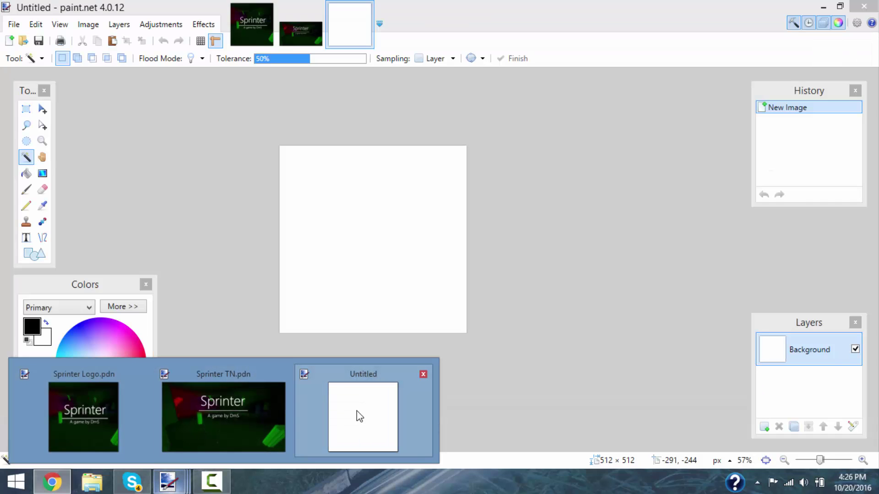
{"action": "left_click", "coordinate": [360, 417]}
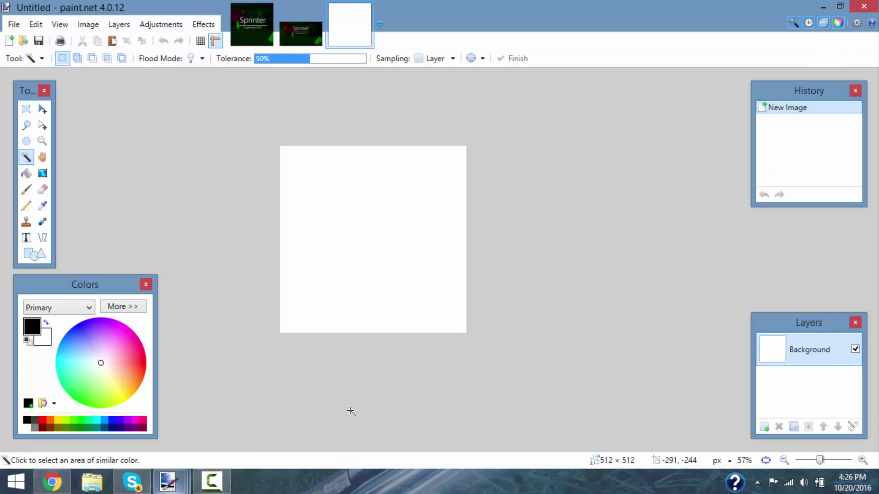
{"action": "left_click", "coordinate": [343, 219]}
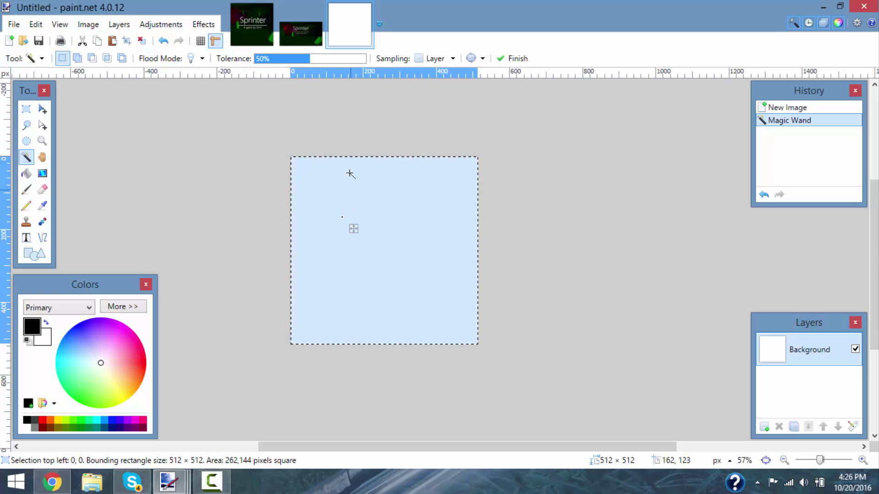
{"action": "left_click", "coordinate": [248, 138]}
{"action": "left_click", "coordinate": [369, 213]}
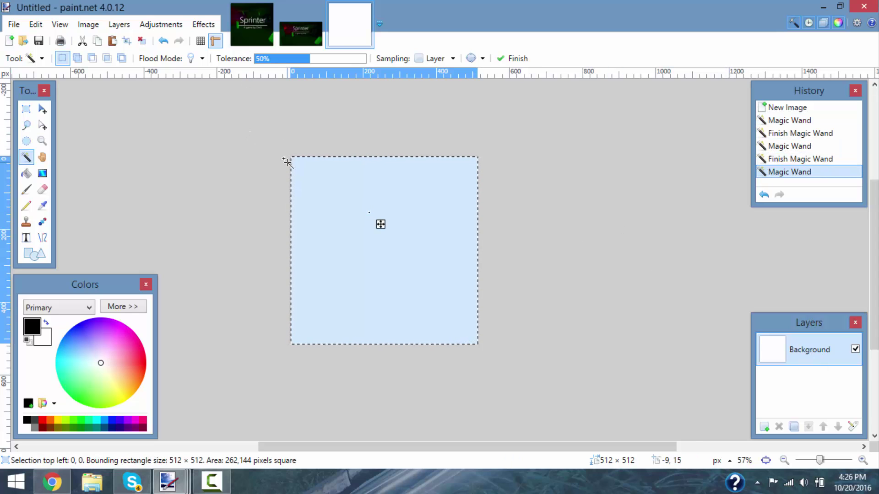
{"action": "key", "text": "ctrl+x"}
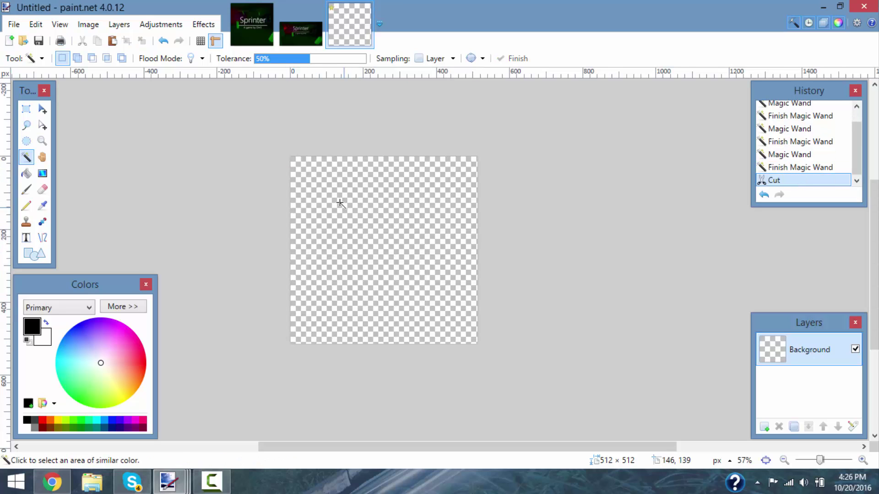
Clear the selection and add an empty Layer 2 above Background
{"action": "left_click", "coordinate": [390, 235]}
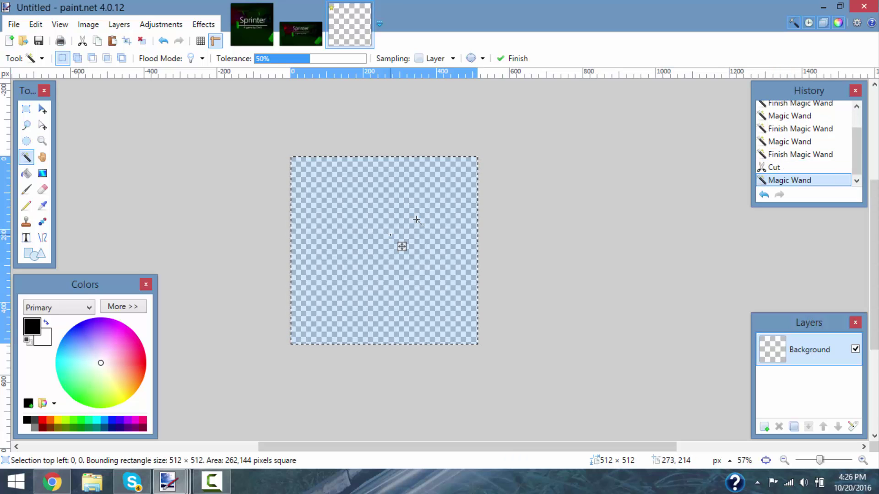
{"action": "left_click", "coordinate": [555, 187]}
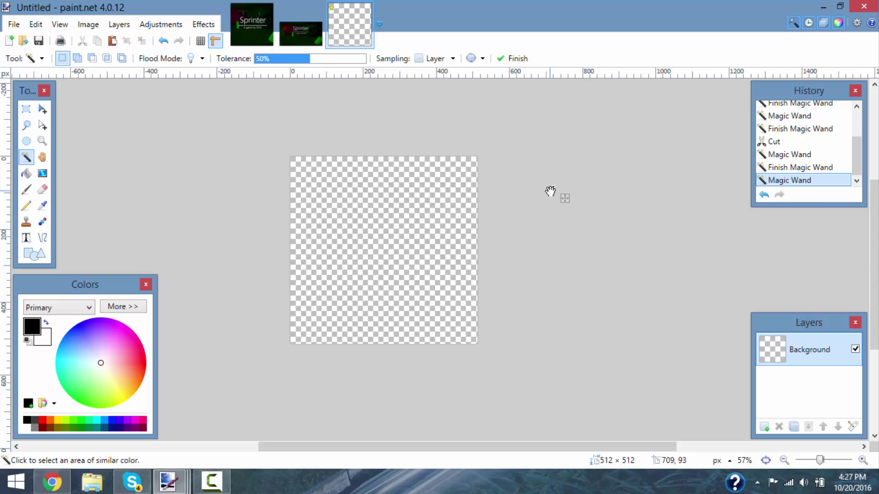
{"action": "left_click", "coordinate": [389, 202]}
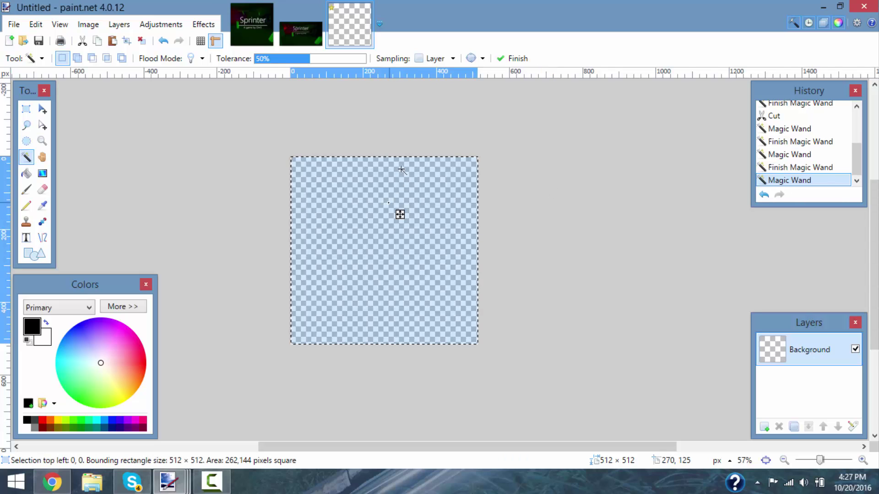
{"action": "left_click", "coordinate": [26, 108]}
{"action": "left_click", "coordinate": [435, 248]}
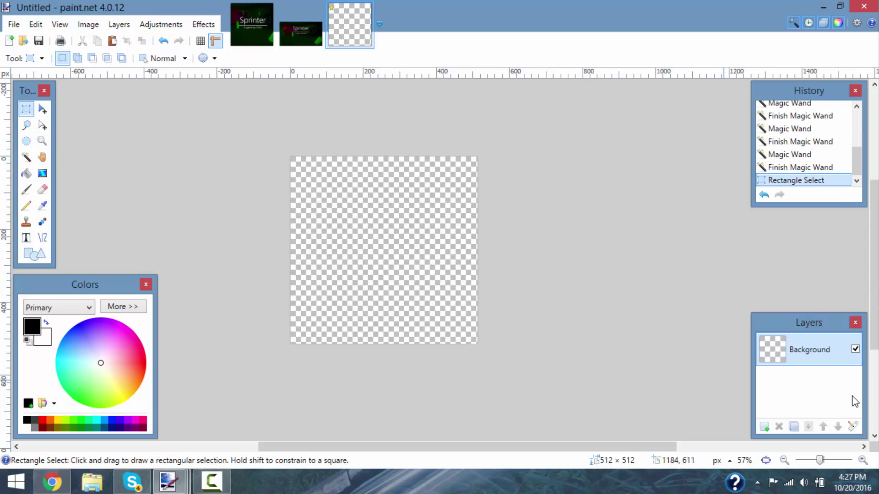
{"action": "left_click", "coordinate": [763, 427]}
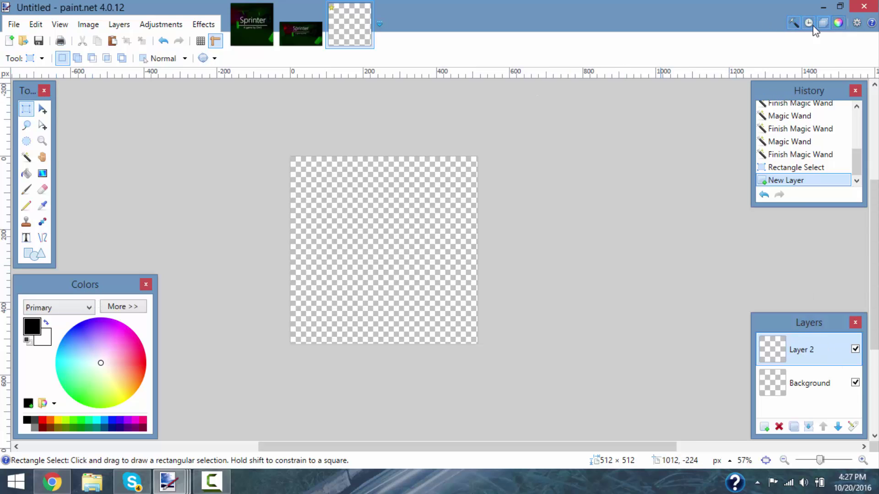
Hide and reshow the palette, layers and history panels, ending on rectangular selection
{"action": "left_click", "coordinate": [838, 23]}
{"action": "left_click", "coordinate": [824, 23]}
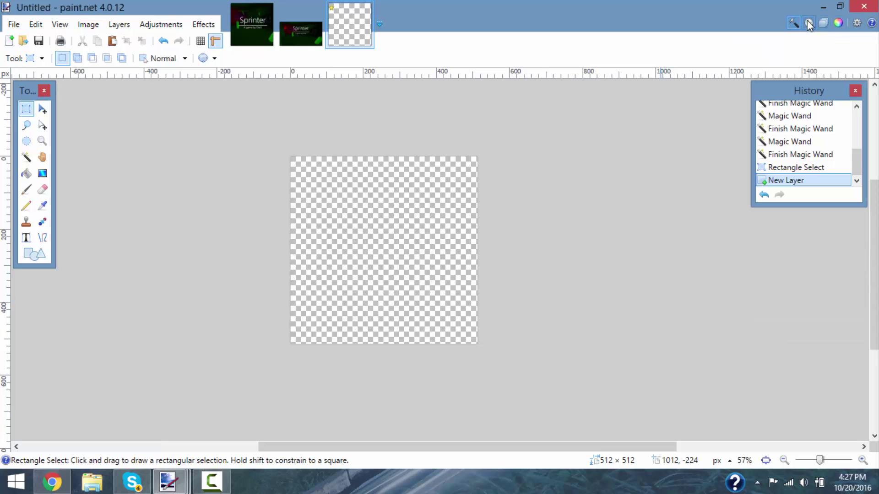
{"action": "left_click", "coordinate": [809, 23]}
{"action": "left_click", "coordinate": [808, 23]}
{"action": "left_click", "coordinate": [824, 23]}
{"action": "left_click", "coordinate": [838, 23]}
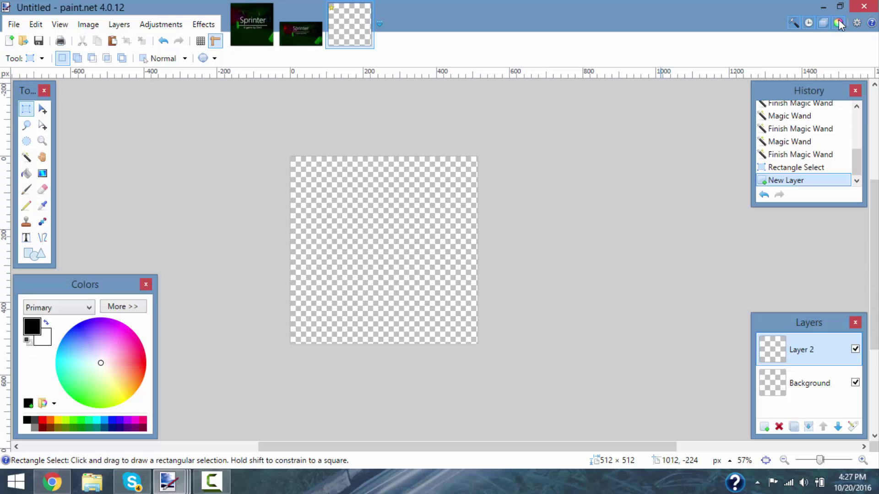
{"action": "left_click", "coordinate": [27, 157]}
{"action": "key", "text": "s"}
Open RobloxScreenShot10202016_141114157.png from the Roblox folder as a new image
{"action": "left_click", "coordinate": [254, 28]}
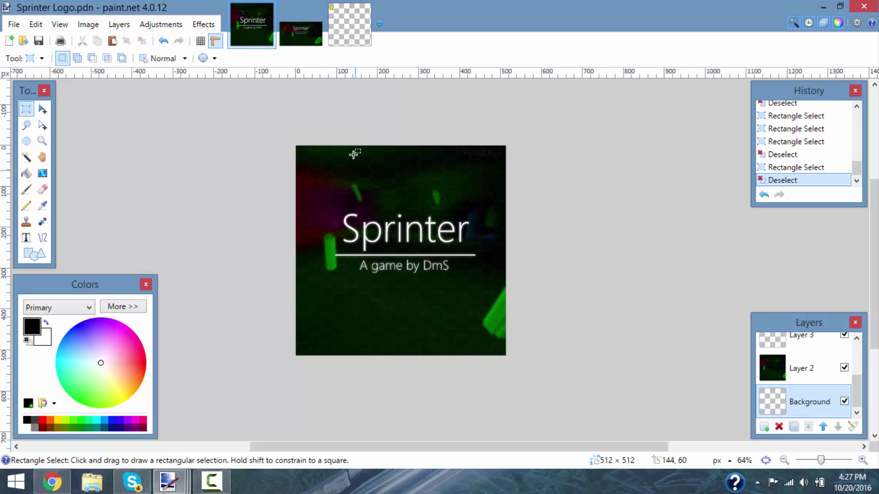
{"action": "left_click", "coordinate": [349, 28]}
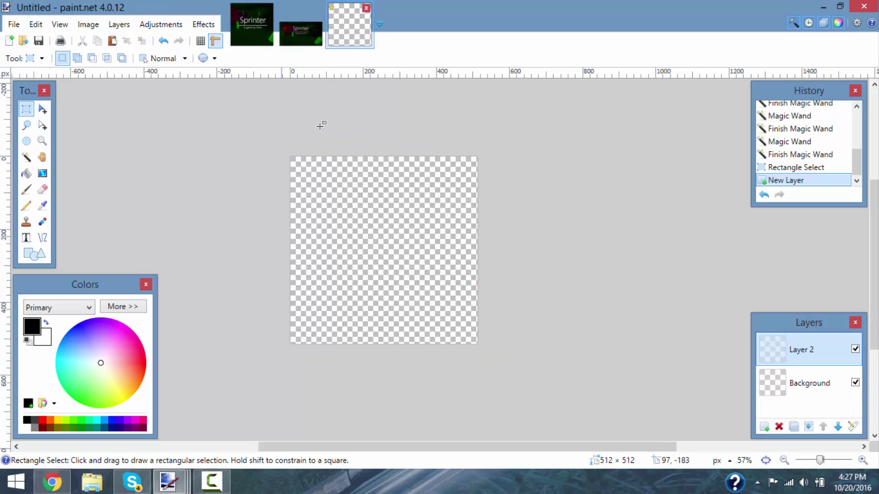
{"action": "left_click", "coordinate": [14, 26]}
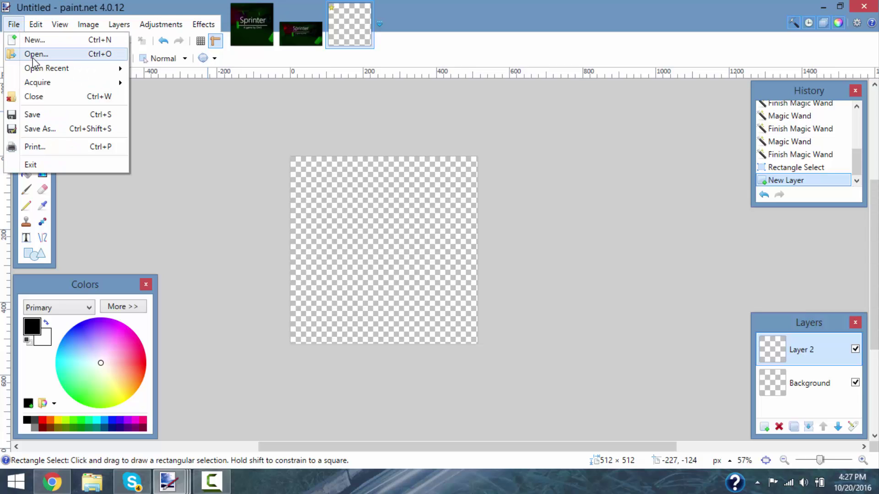
{"action": "left_click", "coordinate": [36, 54]}
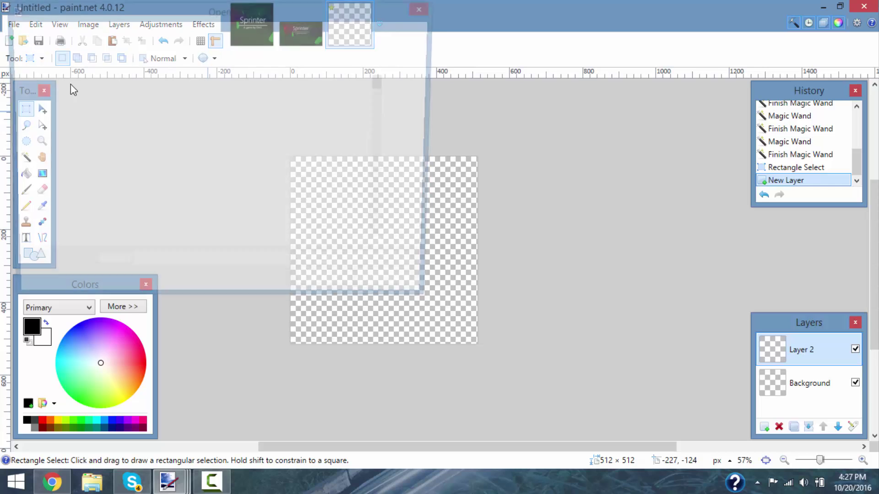
{"action": "left_click", "coordinate": [351, 180]}
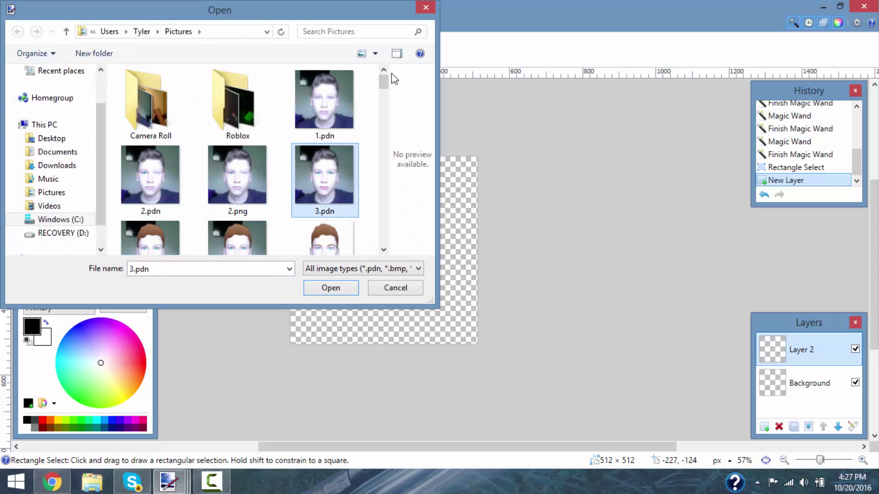
{"action": "scroll", "coordinate": [389, 91], "scroll_direction": "down", "scroll_amount": 3}
{"action": "left_click_drag", "start_coordinate": [392, 96], "coordinate": [235, 109]}
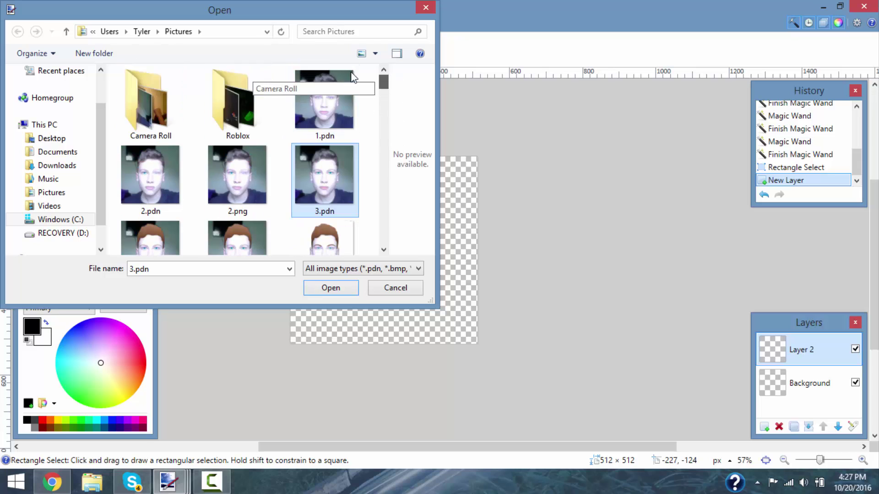
{"action": "double_click", "coordinate": [235, 109]}
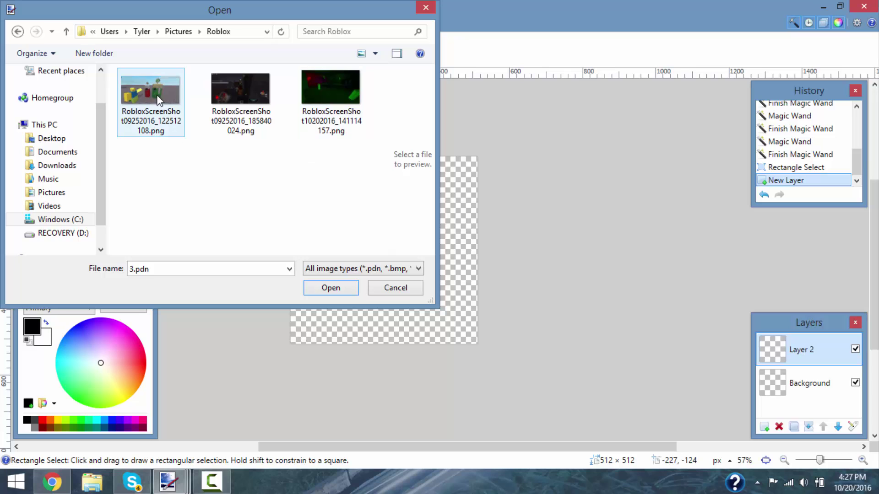
{"action": "double_click", "coordinate": [346, 100]}
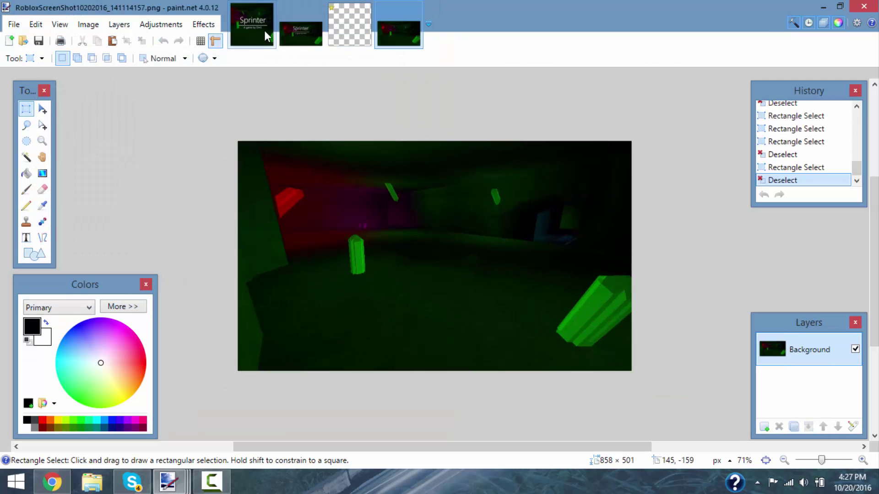
Flip between the open images and select all of the Roblox screenshot
{"action": "left_click", "coordinate": [252, 24]}
{"action": "left_click", "coordinate": [382, 33]}
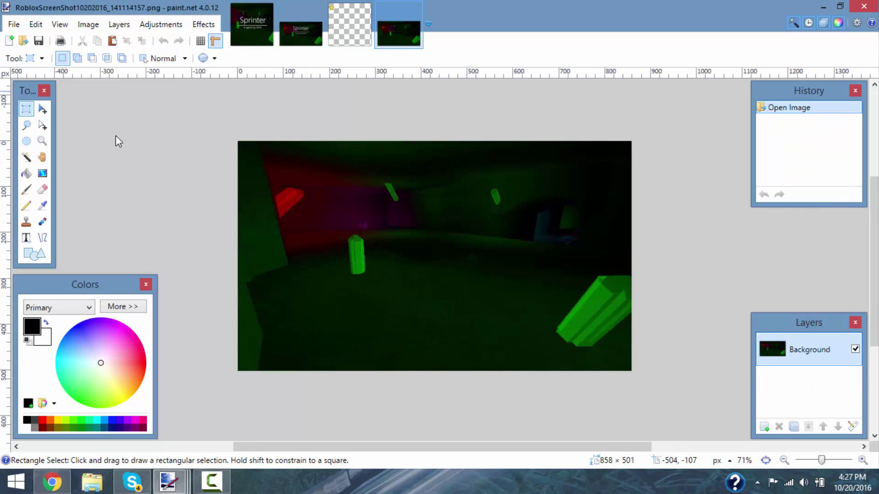
{"action": "left_click", "coordinate": [350, 24]}
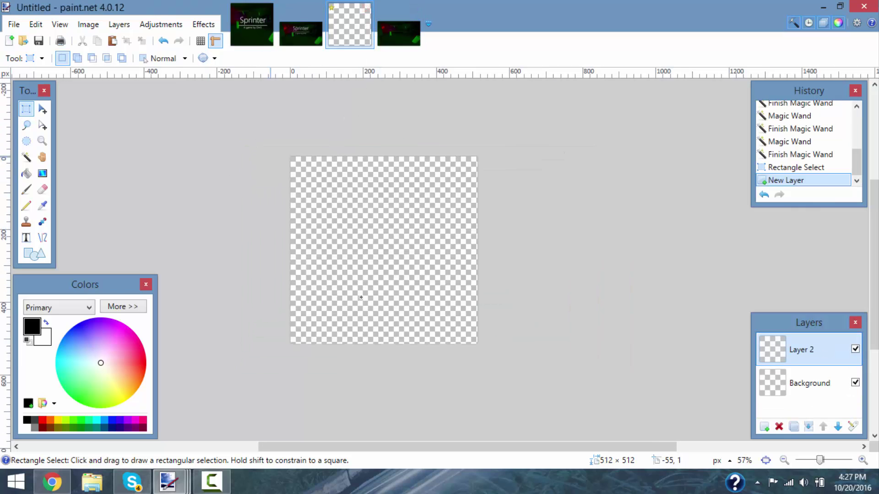
{"action": "left_click", "coordinate": [545, 249]}
{"action": "left_click", "coordinate": [398, 33]}
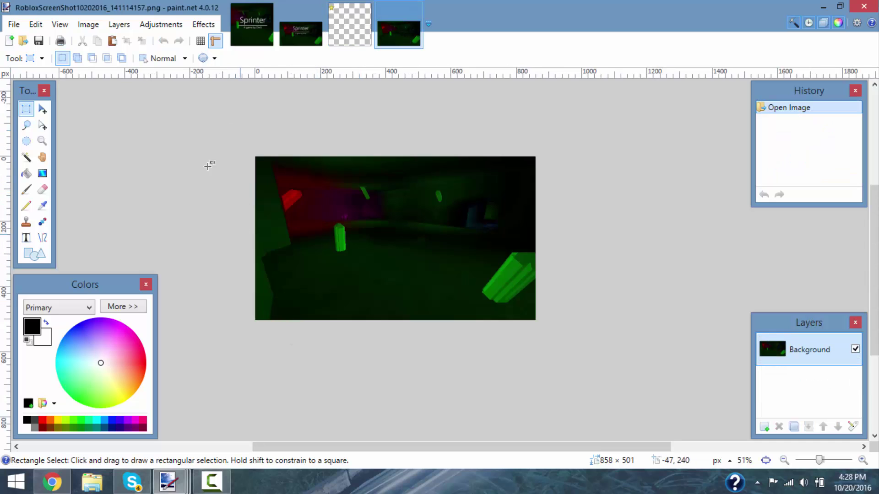
{"action": "scroll", "coordinate": [335, 238], "scroll_direction": "down", "scroll_amount": 2}
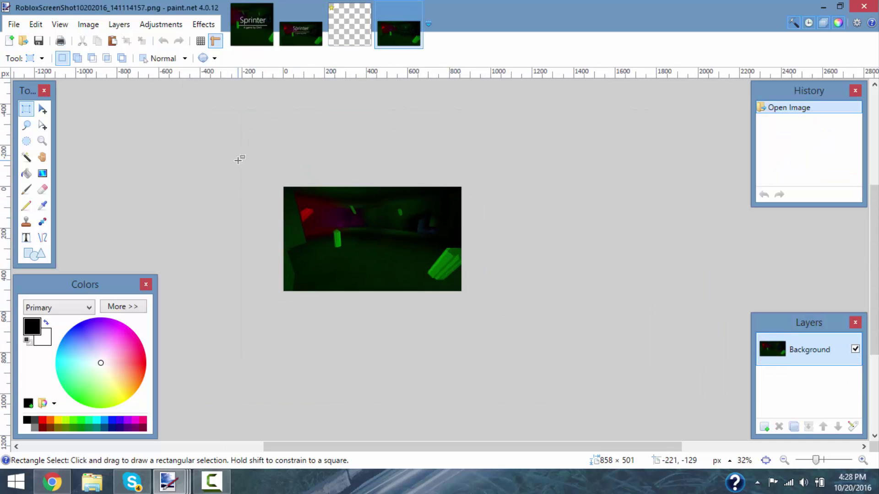
{"action": "key", "text": "ctrl+a"}
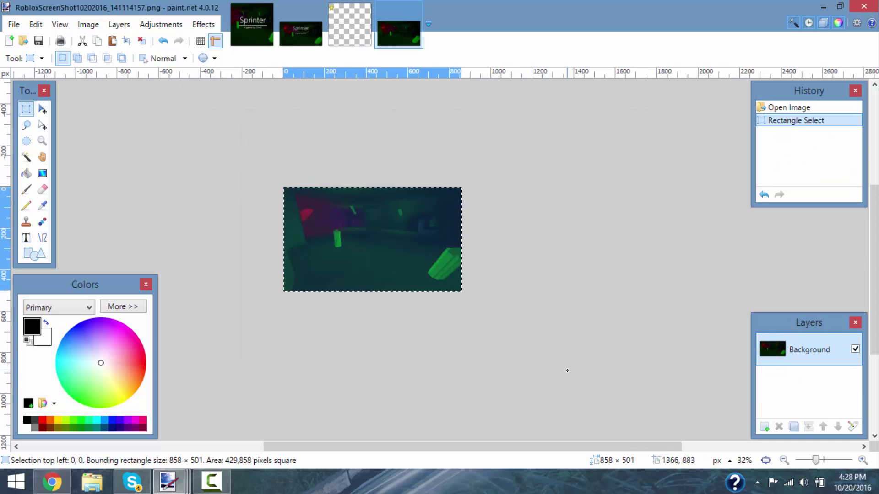
Paste the screenshot onto Layer 2 of the Untitled image, choosing Keep canvas size
{"action": "left_click", "coordinate": [346, 30]}
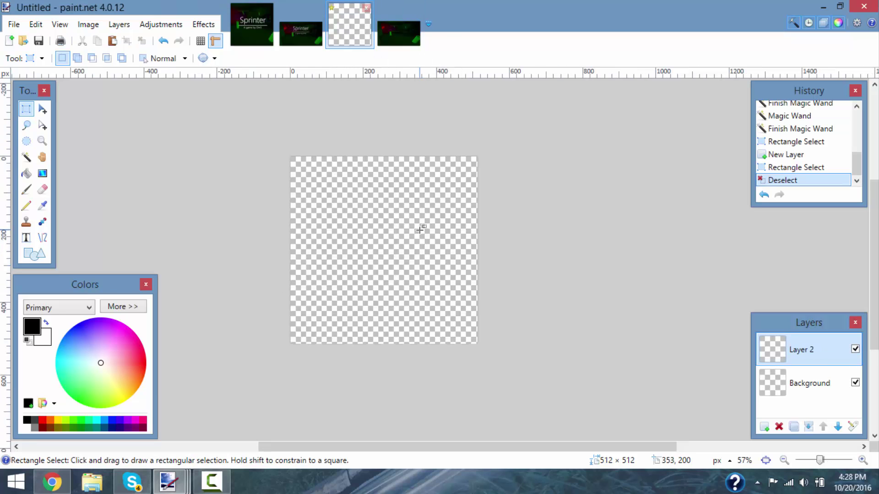
{"action": "left_click_drag", "start_coordinate": [420, 241], "coordinate": [473, 363]}
{"action": "left_click", "coordinate": [462, 283]}
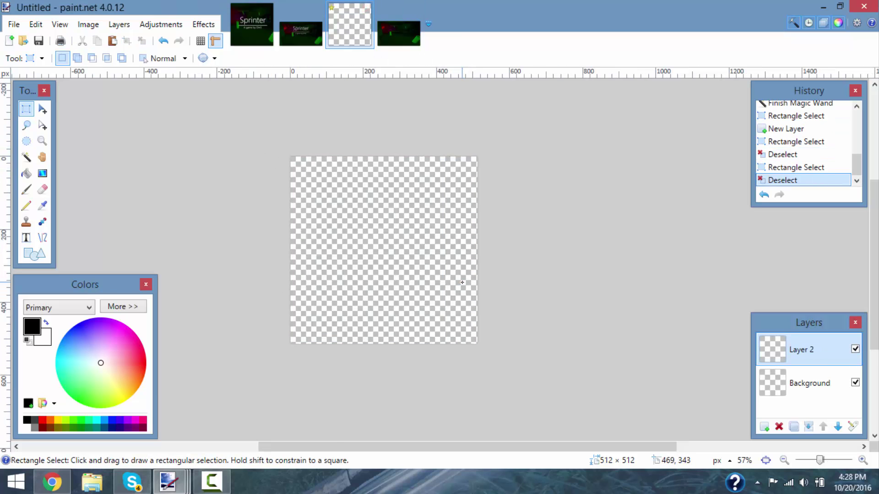
{"action": "key", "text": "ctrl+v"}
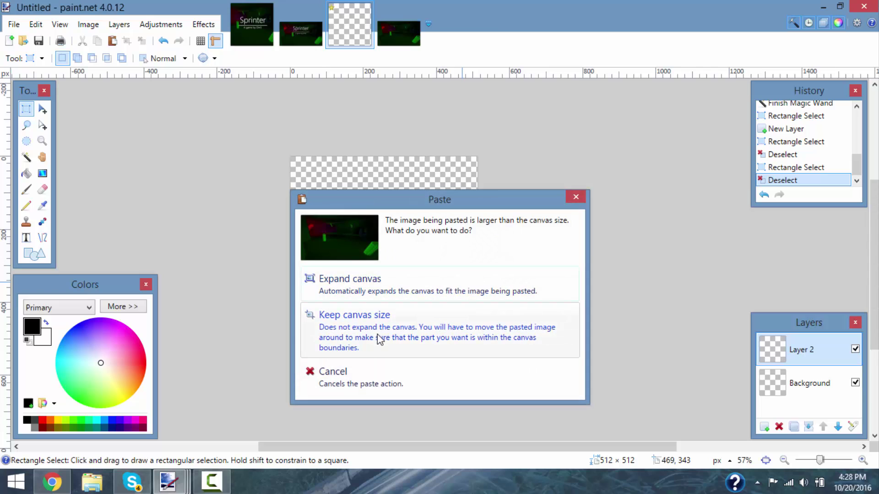
{"action": "left_click", "coordinate": [380, 341]}
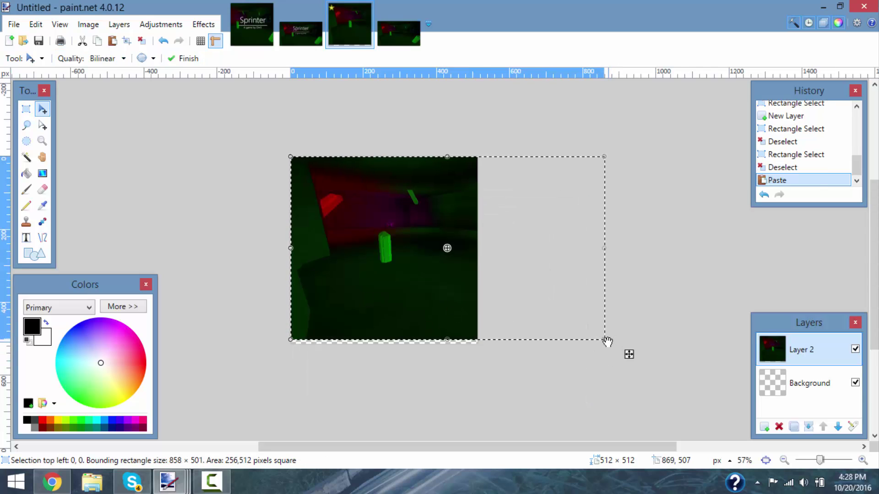
Resize and shift the pasted screenshot to cover the 512×512 canvas, finish, deselect, then view Sprinter Logo
{"action": "left_click_drag", "start_coordinate": [605, 339], "coordinate": [503, 306]}
{"action": "left_click_drag", "start_coordinate": [473, 302], "coordinate": [477, 300]}
{"action": "left_click_drag", "start_coordinate": [532, 345], "coordinate": [523, 337]}
{"action": "left_click_drag", "start_coordinate": [455, 281], "coordinate": [426, 278]}
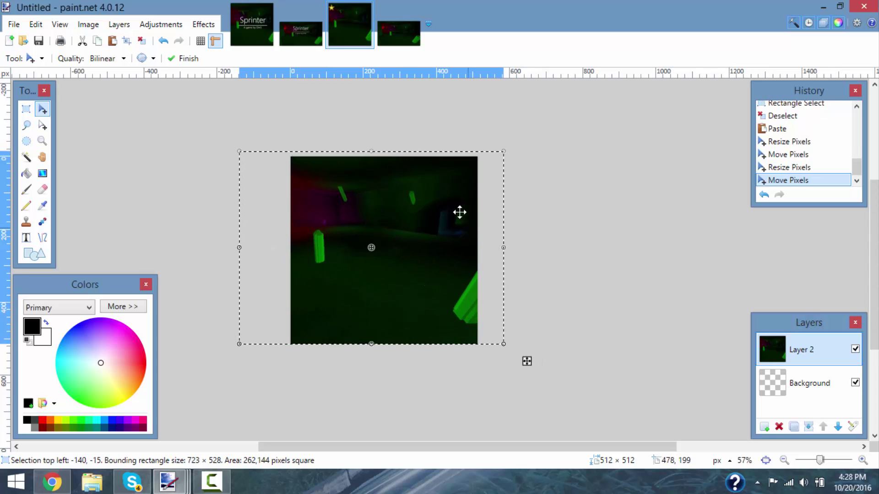
{"action": "left_click_drag", "start_coordinate": [504, 345], "coordinate": [503, 347]}
{"action": "left_click", "coordinate": [26, 108]}
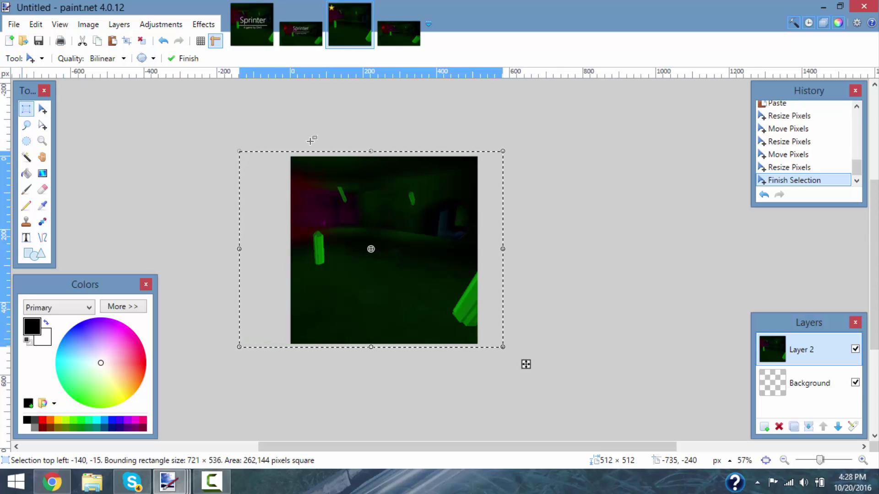
{"action": "left_click", "coordinate": [225, 146]}
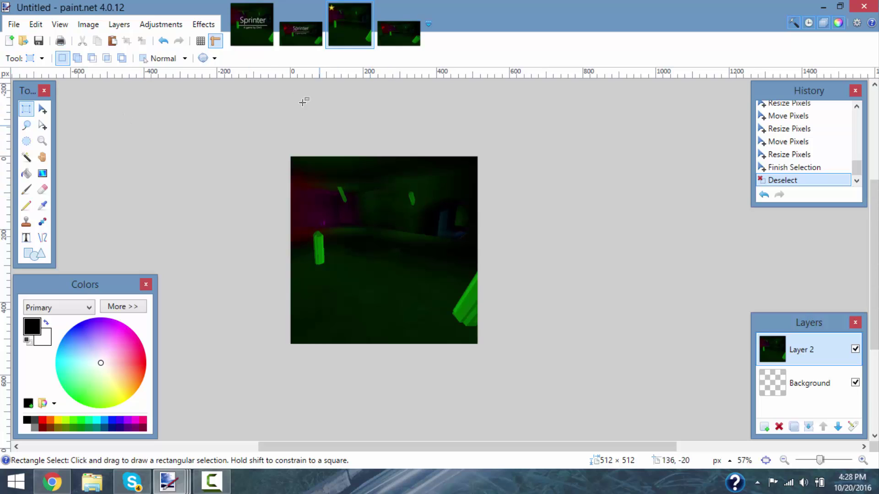
{"action": "left_click", "coordinate": [263, 32]}
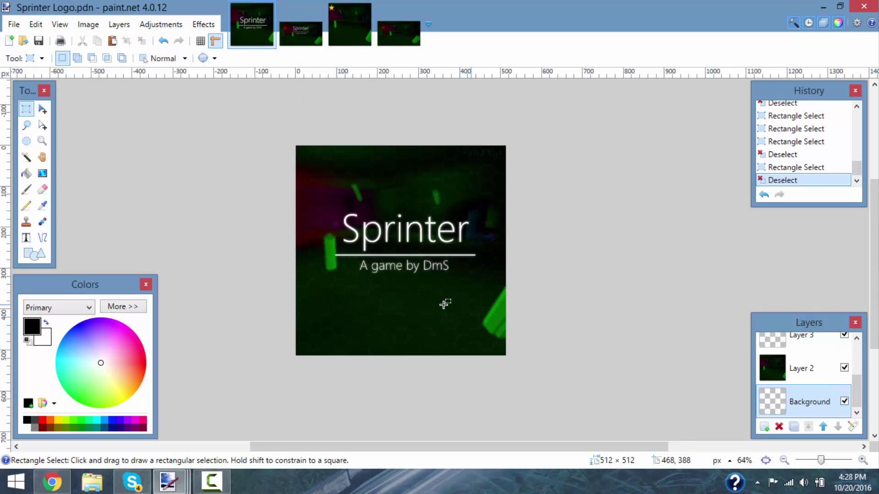
Apply an Average Blur to the Untitled icon's screenshot layer, then view the Roblox screenshot again
{"action": "left_click", "coordinate": [338, 17]}
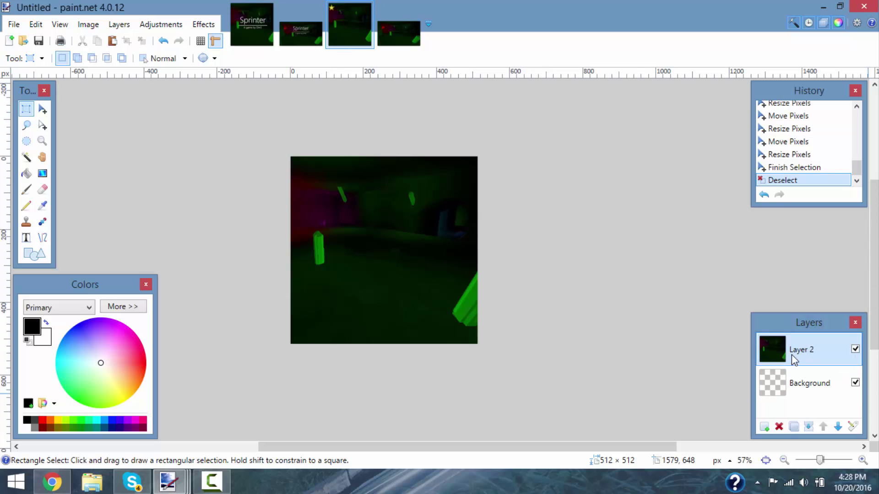
{"action": "left_click", "coordinate": [201, 25]}
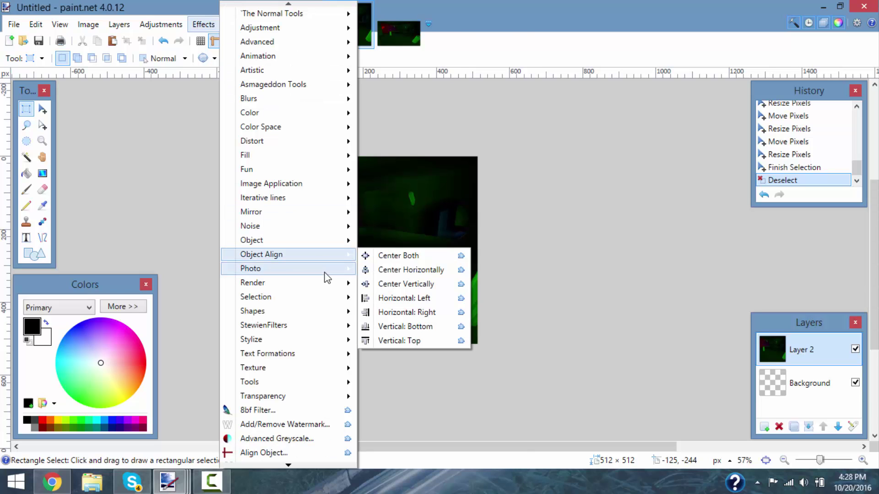
{"action": "mouse_move", "coordinate": [327, 278]}
{"action": "mouse_move", "coordinate": [325, 108]}
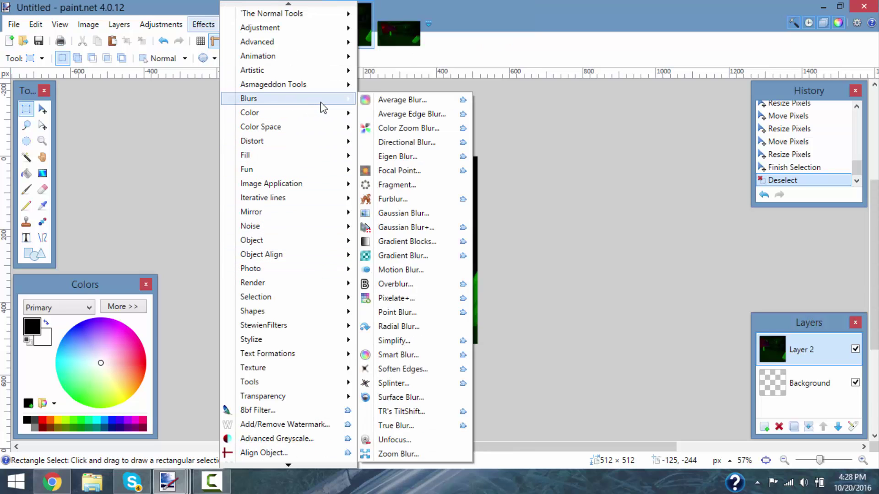
{"action": "left_click", "coordinate": [369, 100]}
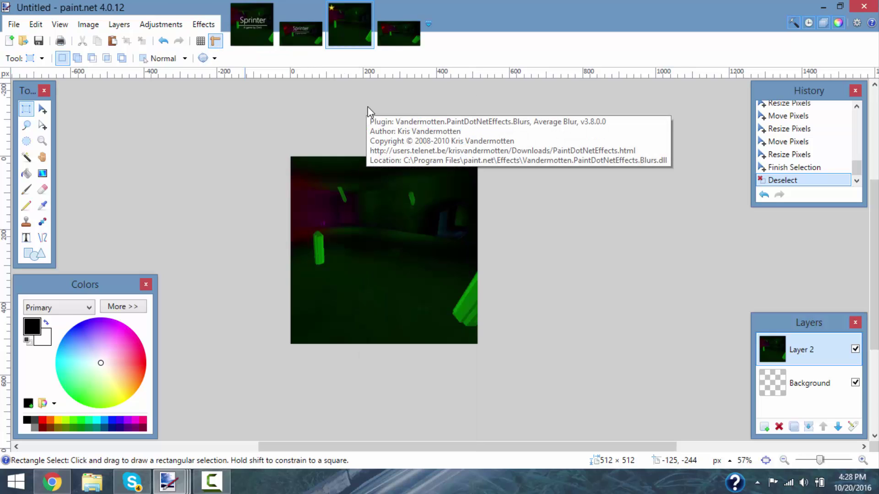
{"action": "left_click_drag", "start_coordinate": [424, 201], "coordinate": [627, 174]}
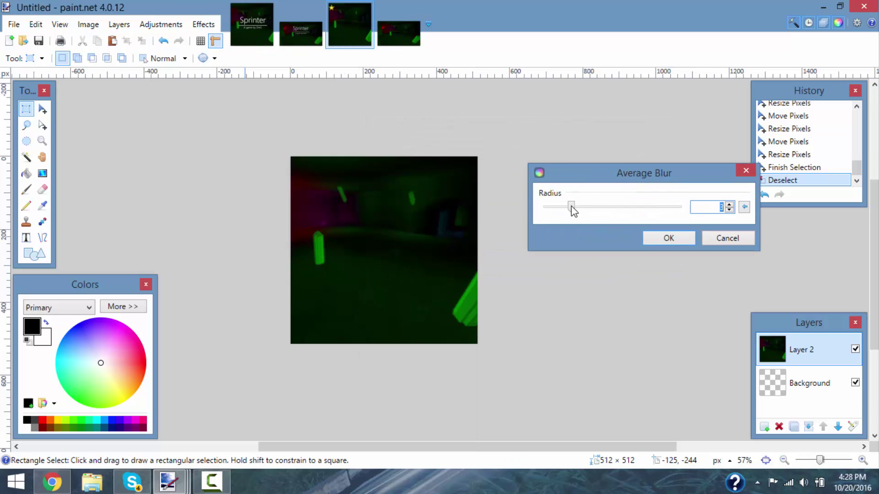
{"action": "left_click_drag", "start_coordinate": [599, 211], "coordinate": [579, 212]}
{"action": "left_click", "coordinate": [668, 239]}
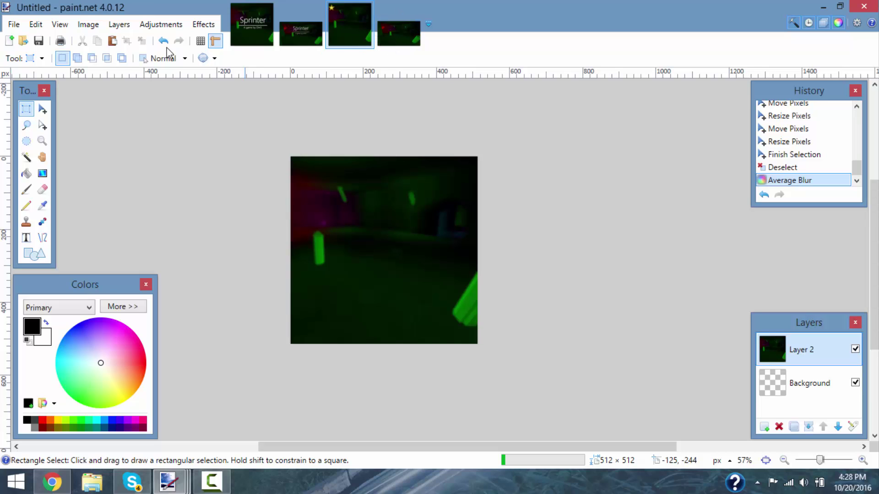
{"action": "left_click", "coordinate": [400, 32]}
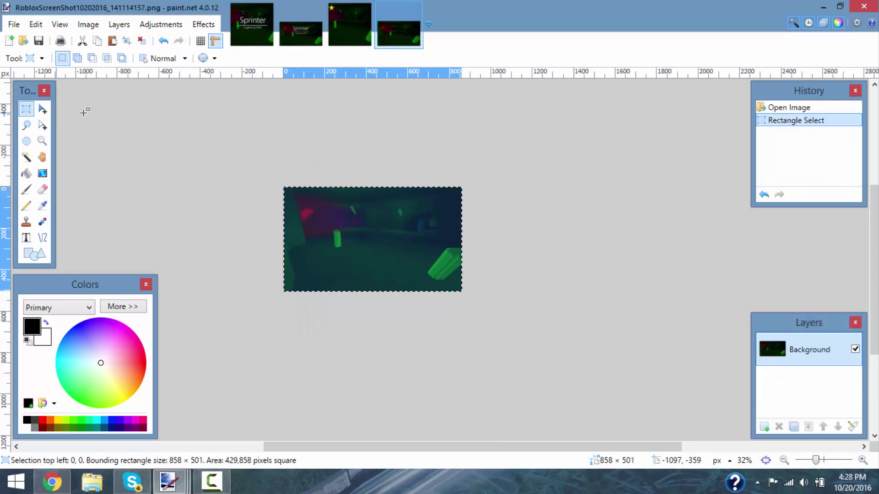
Deselect and close the Roblox screenshot image
{"action": "left_click", "coordinate": [289, 147]}
{"action": "left_click", "coordinate": [348, 32]}
{"action": "left_click", "coordinate": [413, 14]}
{"action": "left_click", "coordinate": [417, 7]}
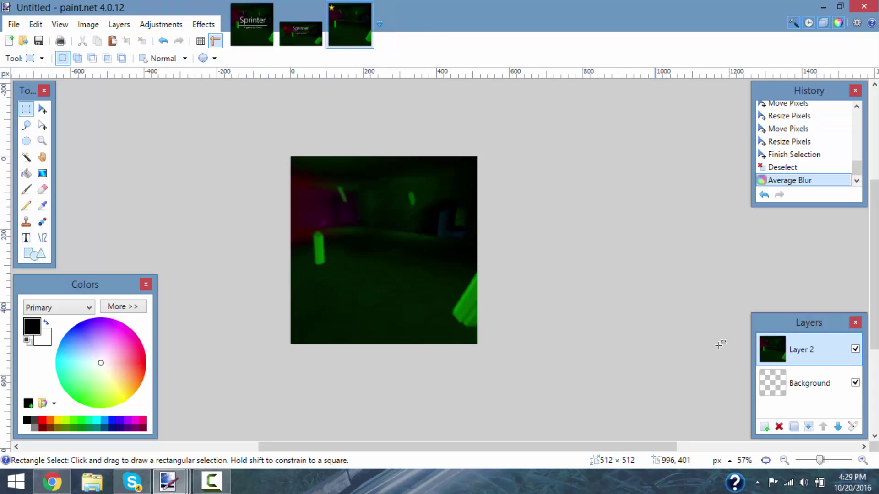
Add a new empty layer (Layer 3) to the Untitled icon
{"action": "left_click", "coordinate": [765, 426]}
{"action": "left_click_drag", "start_coordinate": [339, 189], "coordinate": [340, 191]}
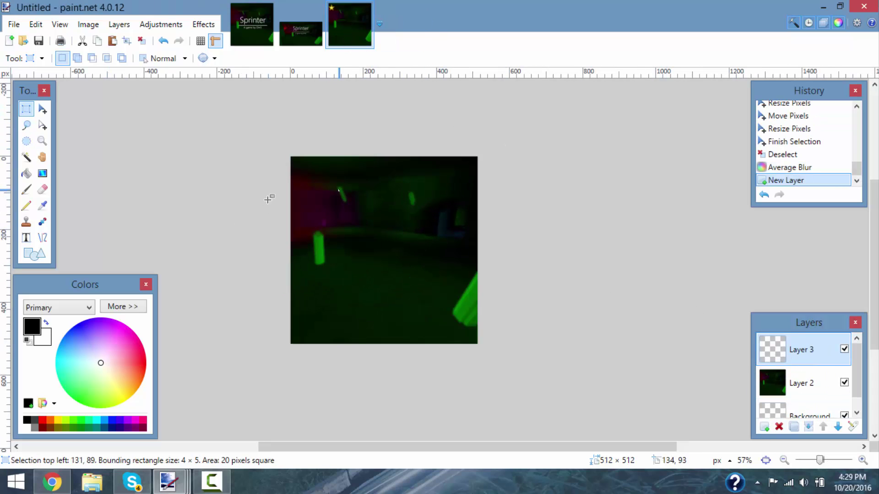
{"action": "left_click", "coordinate": [32, 238]}
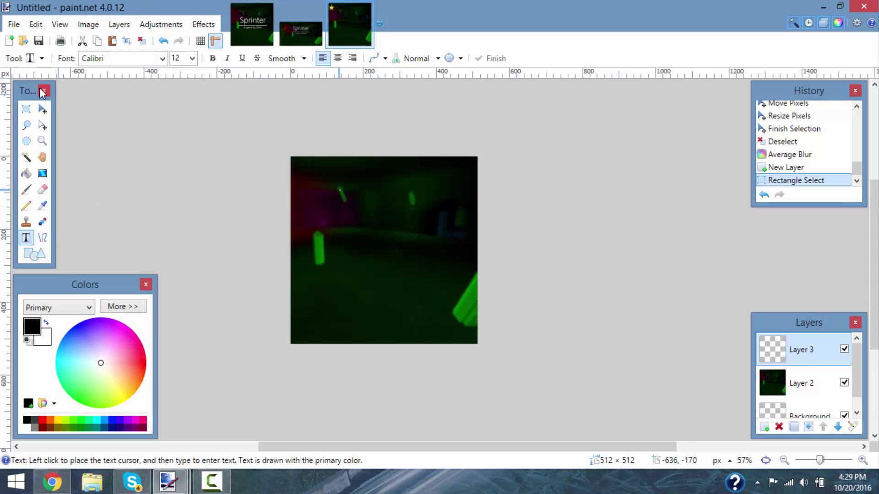
{"action": "left_click", "coordinate": [26, 109]}
{"action": "left_click_drag", "start_coordinate": [341, 209], "coordinate": [343, 210]}
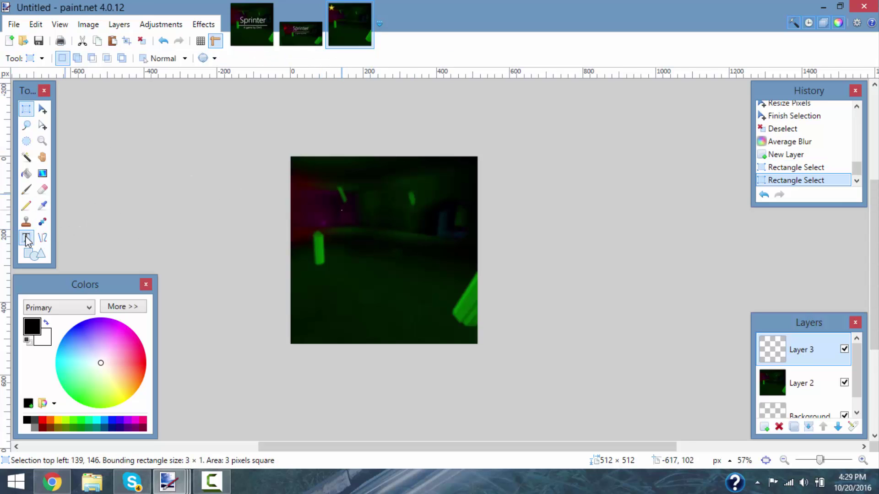
{"action": "left_click", "coordinate": [26, 237]}
Start a text entry on the canvas in white at font size 144
{"action": "left_click", "coordinate": [339, 217]}
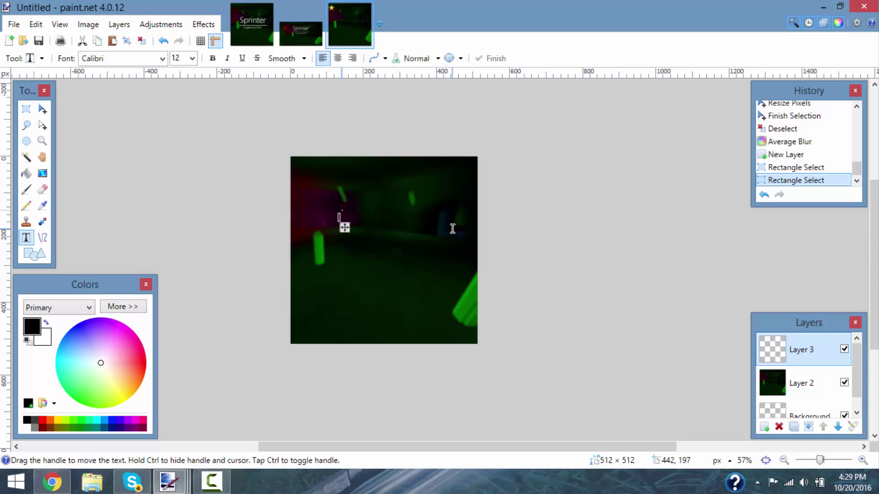
{"action": "type", "text": "S"}
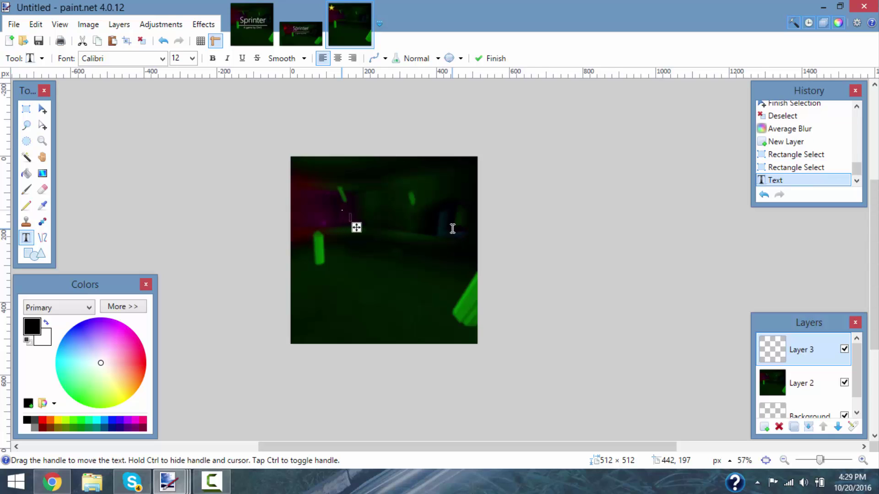
{"action": "left_click", "coordinate": [26, 427]}
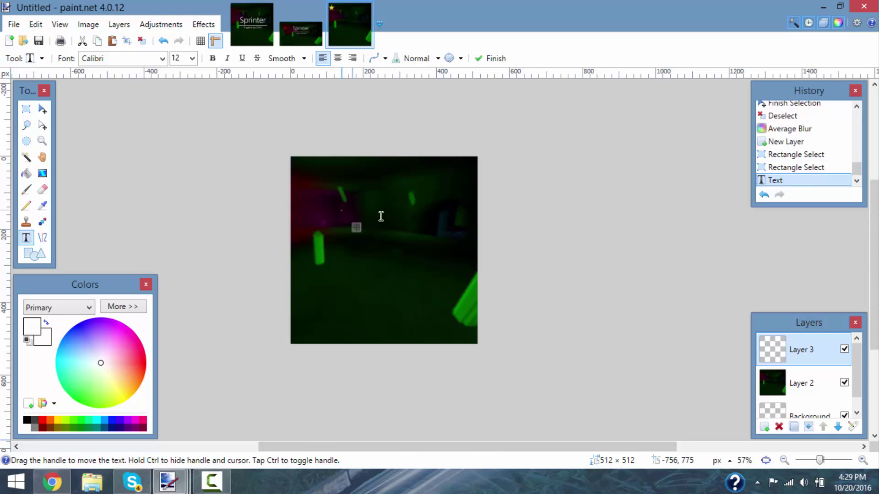
{"action": "left_click", "coordinate": [193, 58]}
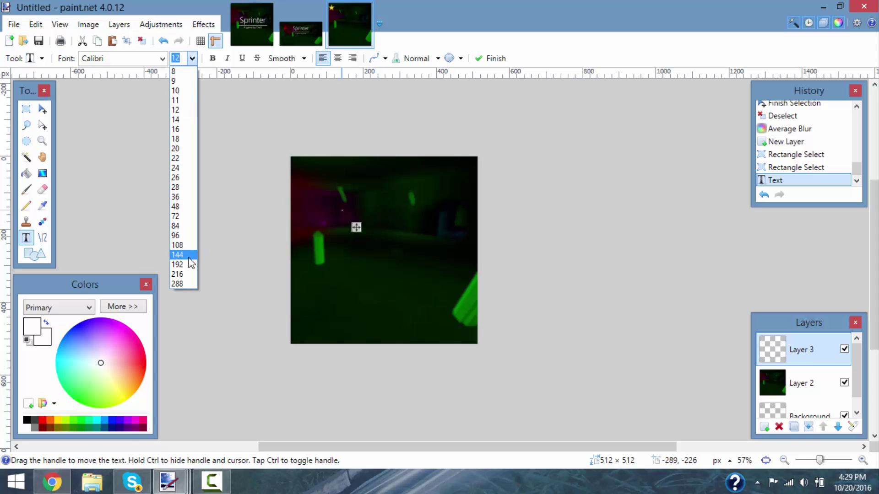
{"action": "left_click", "coordinate": [183, 251]}
{"action": "scroll", "coordinate": [337, 216], "scroll_direction": "up", "scroll_amount": 5}
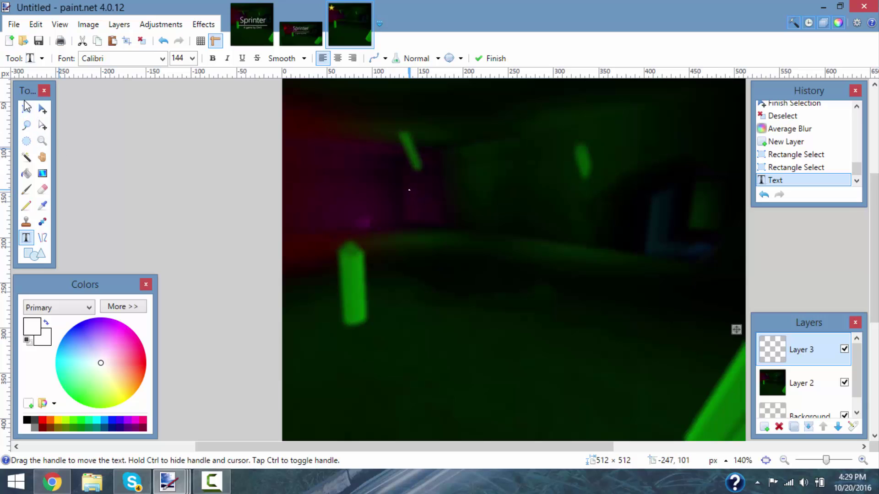
Clear the stray text and type the title TEXT on the canvas
{"action": "left_click", "coordinate": [798, 168]}
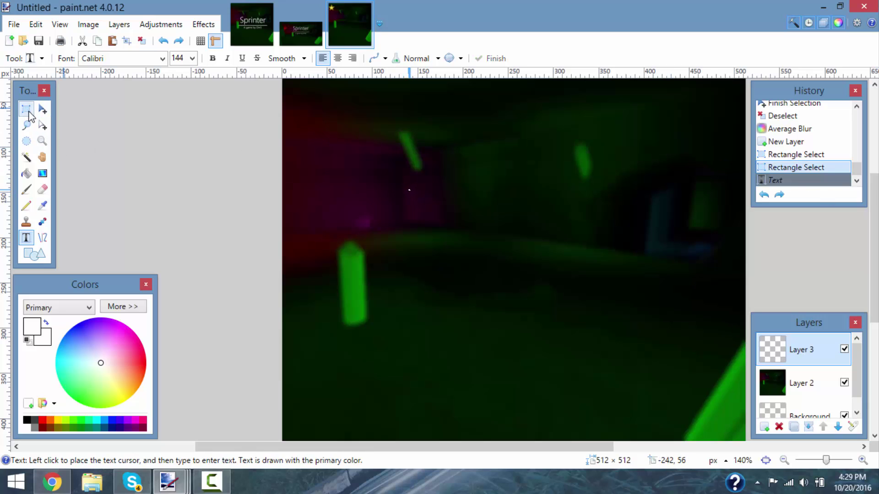
{"action": "left_click", "coordinate": [27, 109]}
{"action": "left_click", "coordinate": [440, 259]}
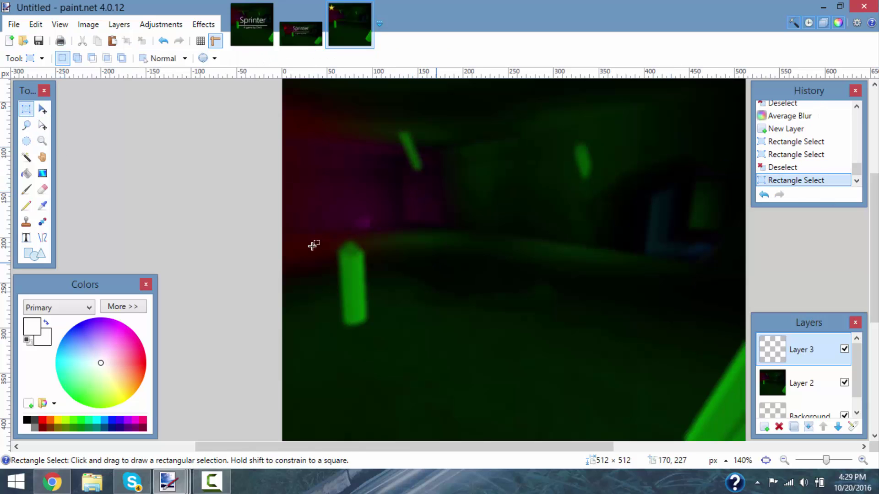
{"action": "left_click", "coordinate": [27, 238]}
{"action": "left_click", "coordinate": [398, 240]}
{"action": "scroll", "coordinate": [490, 261], "scroll_direction": "right", "scroll_amount": 2}
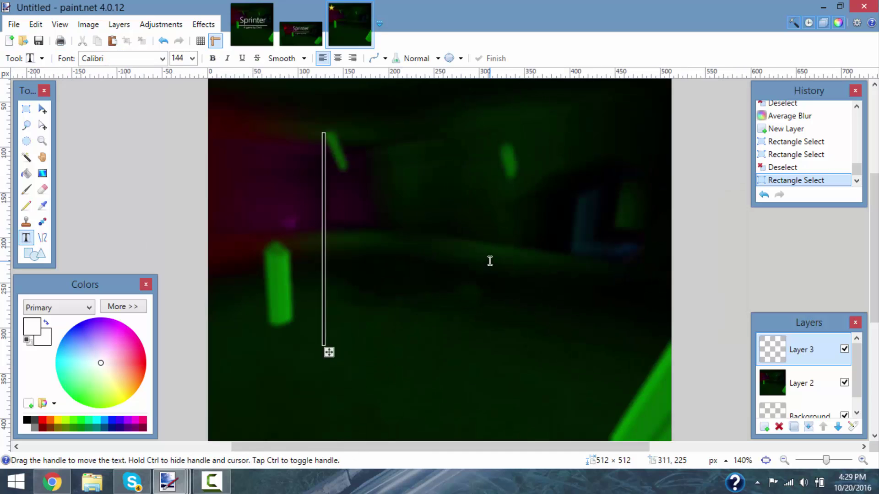
{"action": "type", "text": "TEX"}
{"action": "key", "text": "BackSpace"}
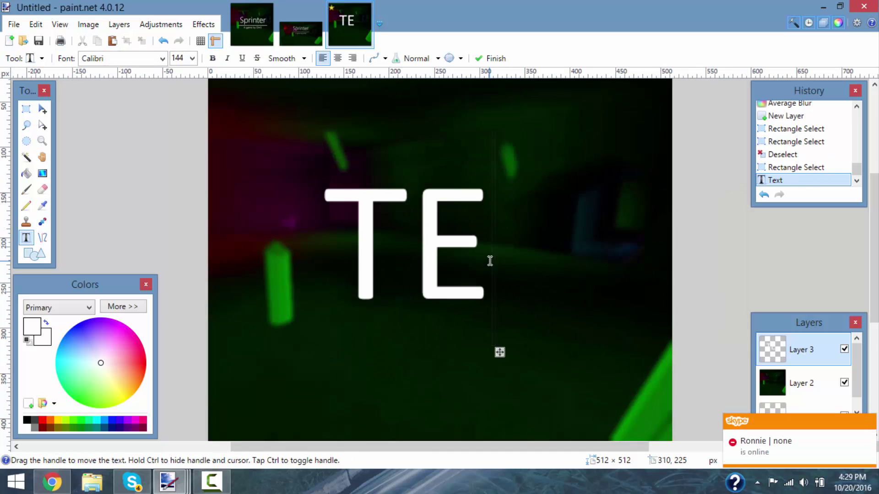
{"action": "type", "text": "XT"}
{"action": "scroll", "coordinate": [490, 260], "scroll_direction": "down", "scroll_amount": 1}
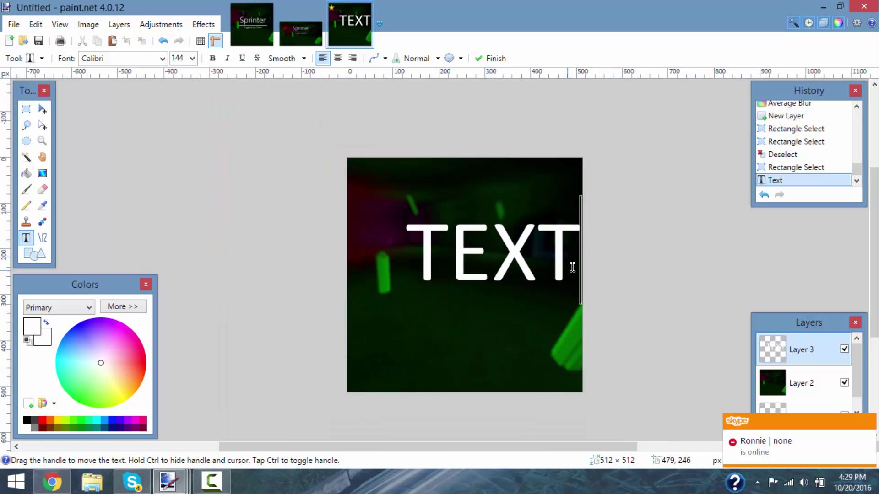
{"action": "key", "text": "BackSpace"}
{"action": "key", "text": "BackSpace"}
{"action": "key", "text": "BackSpace"}
{"action": "key", "text": "BackSpace"}
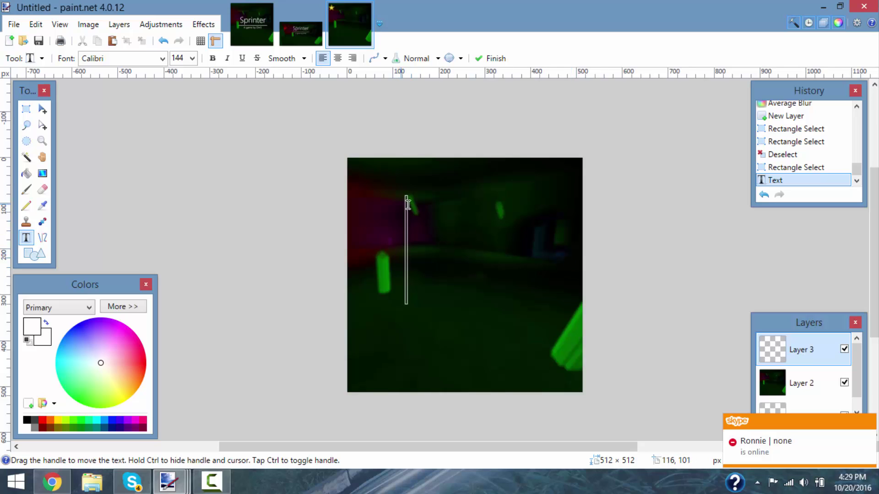
Retype TEXT in HP Simplified Light at size 84, centred near the top
{"action": "left_click", "coordinate": [817, 167]}
{"action": "left_click", "coordinate": [413, 219]}
{"action": "type", "text": "TEXT"}
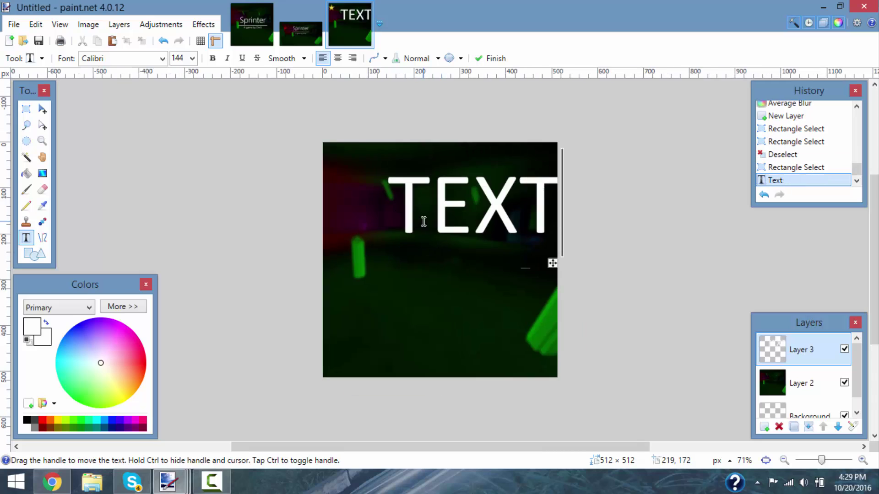
{"action": "mouse_move", "coordinate": [428, 261]}
{"action": "left_mouse_down"}
{"action": "mouse_move", "coordinate": [392, 267]}
{"action": "mouse_move", "coordinate": [412, 268]}
{"action": "left_mouse_up"}
{"action": "left_click", "coordinate": [163, 59]}
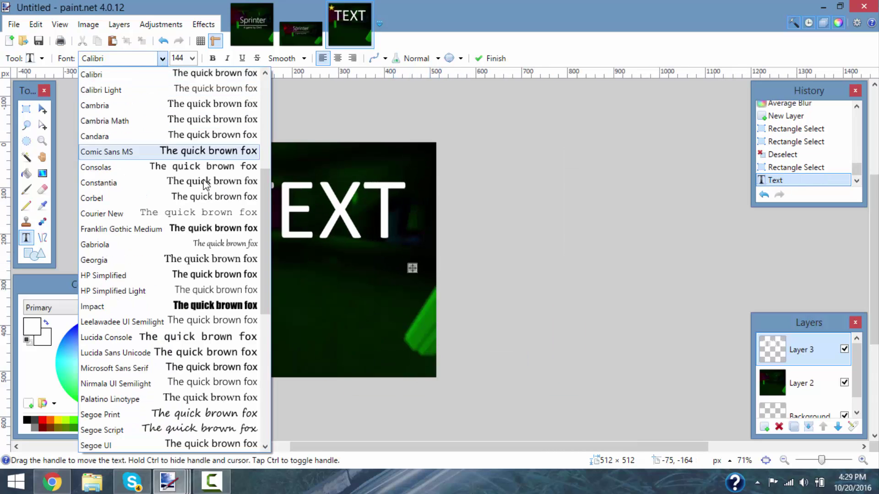
{"action": "left_click", "coordinate": [227, 291]}
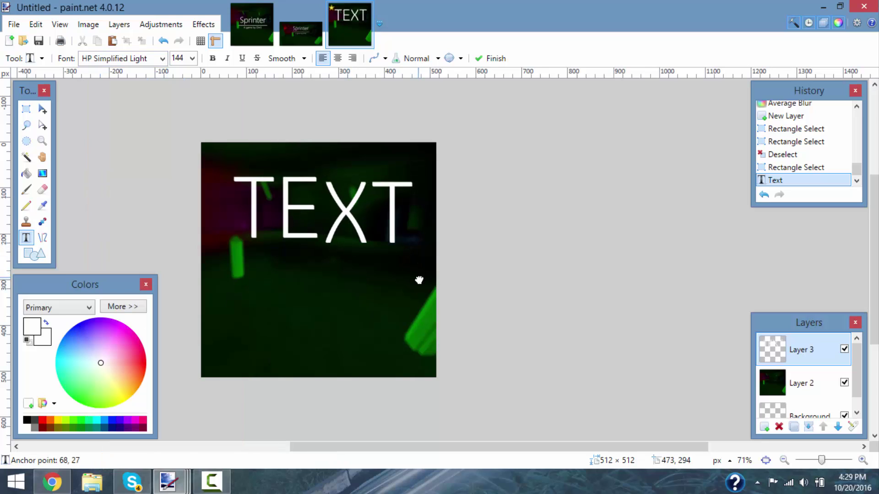
{"action": "left_click_drag", "start_coordinate": [417, 273], "coordinate": [418, 279]}
{"action": "left_click", "coordinate": [192, 58]}
{"action": "left_click", "coordinate": [178, 216]}
{"action": "left_click_drag", "start_coordinate": [345, 256], "coordinate": [381, 270]}
Commit the title and measure the underline on the Sprinter logo for reference
{"action": "left_click", "coordinate": [27, 110]}
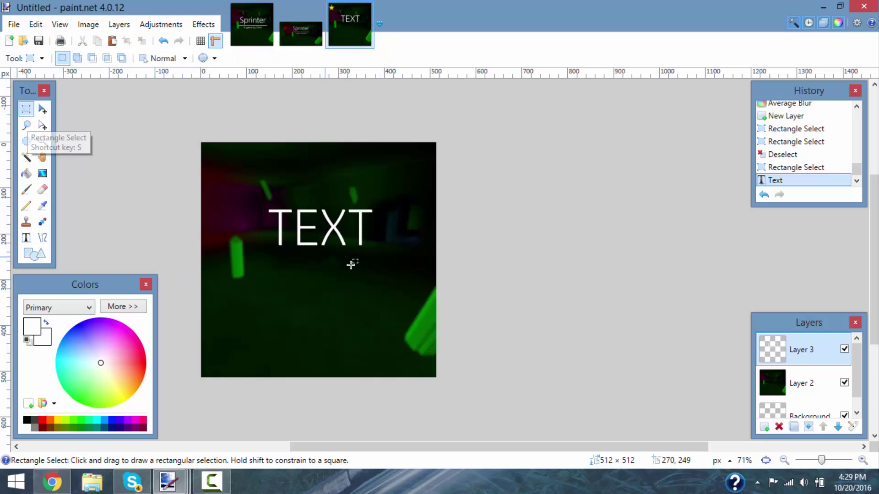
{"action": "scroll", "coordinate": [310, 261], "scroll_direction": "down", "scroll_amount": 2}
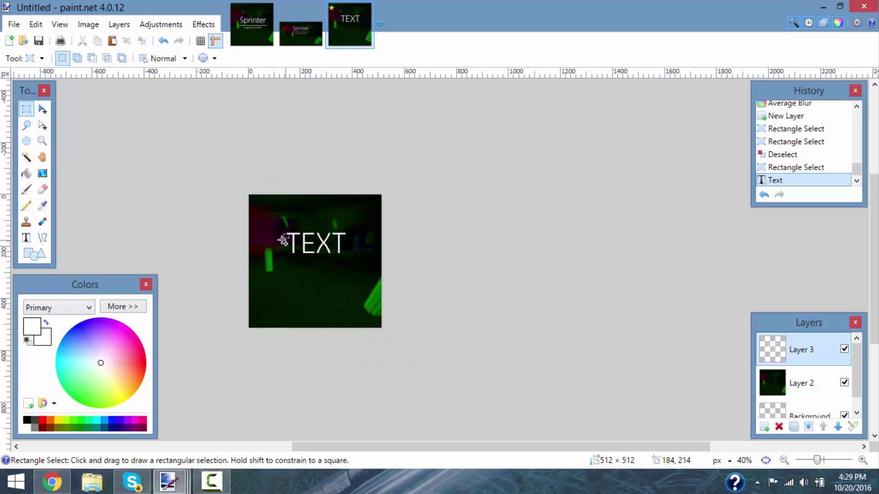
{"action": "scroll", "coordinate": [456, 304], "scroll_direction": "up", "scroll_amount": 3}
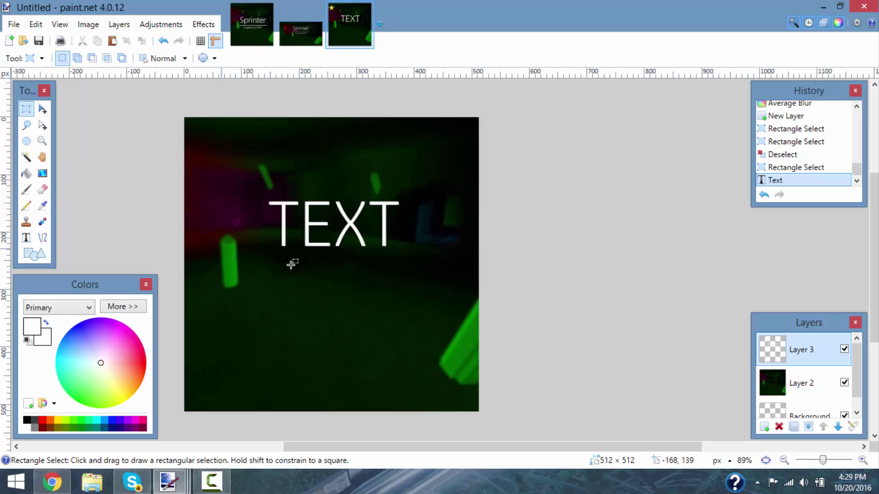
{"action": "left_click", "coordinate": [250, 40]}
{"action": "scroll", "coordinate": [408, 290], "scroll_direction": "up", "scroll_amount": 4}
{"action": "scroll", "coordinate": [224, 192], "scroll_direction": "up", "scroll_amount": 2}
{"action": "mouse_move", "coordinate": [229, 196]}
{"action": "left_mouse_down"}
{"action": "mouse_move", "coordinate": [630, 209]}
{"action": "mouse_move", "coordinate": [730, 229]}
{"action": "left_mouse_up"}
{"action": "left_click", "coordinate": [428, 152]}
{"action": "left_click", "coordinate": [355, 35]}
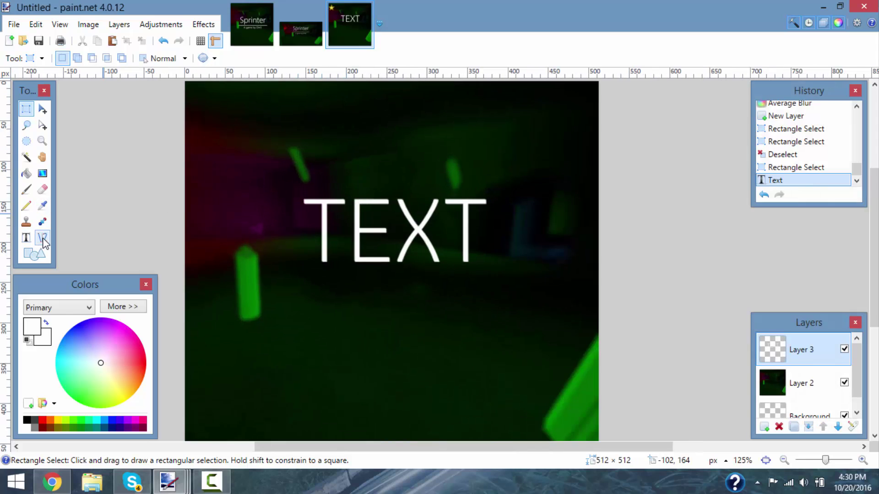
Try a similar-colour selection around the title letters, then undo it
{"action": "left_click", "coordinate": [43, 239]}
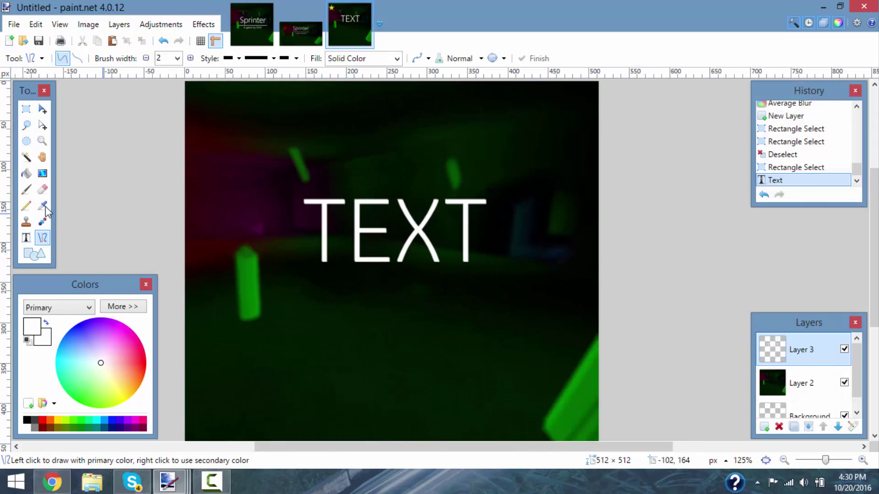
{"action": "left_click", "coordinate": [26, 157]}
{"action": "scroll", "coordinate": [301, 290], "scroll_direction": "up", "scroll_amount": 2}
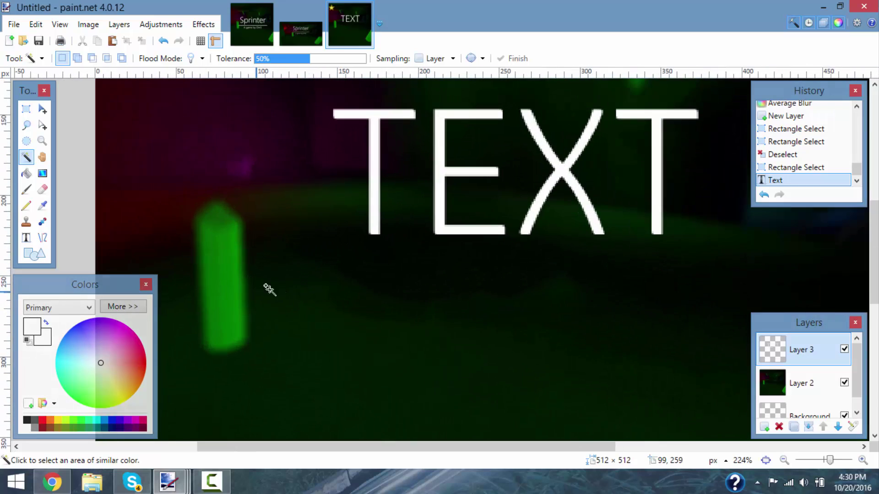
{"action": "left_click", "coordinate": [339, 269]}
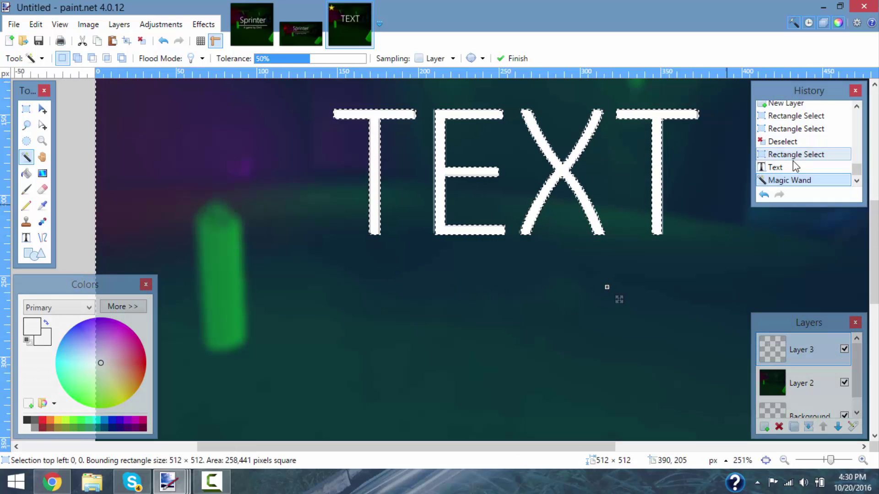
{"action": "left_click", "coordinate": [794, 168]}
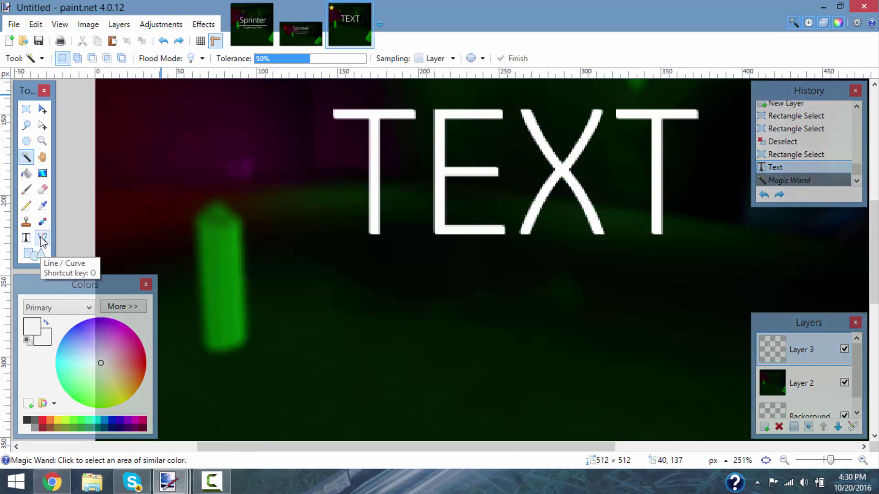
Fill a thin rectangular strip under the title with white, then deselect
{"action": "left_click", "coordinate": [29, 107]}
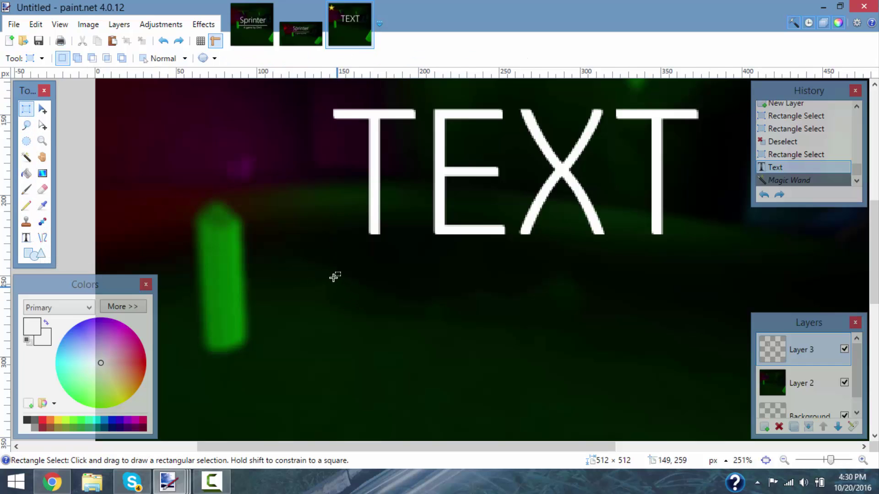
{"action": "left_click_drag", "start_coordinate": [334, 277], "coordinate": [647, 284]}
{"action": "scroll", "coordinate": [577, 293], "scroll_direction": "down", "scroll_amount": 3}
{"action": "left_click", "coordinate": [26, 173]}
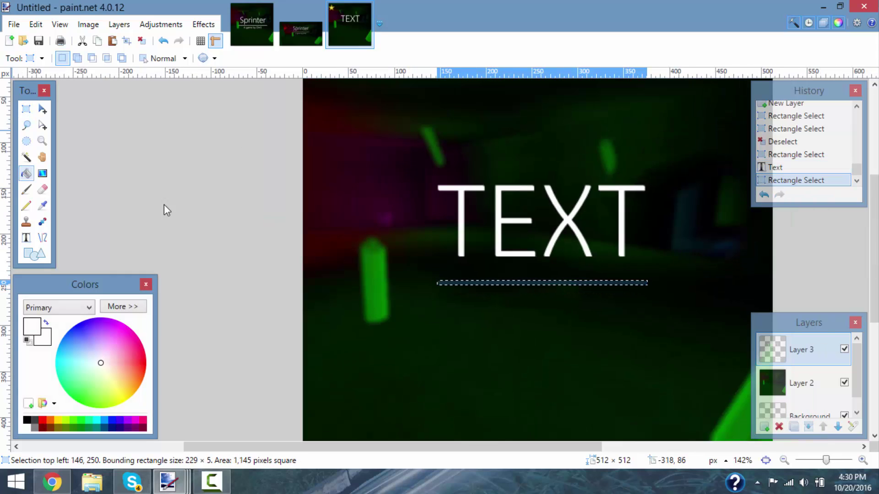
{"action": "left_click", "coordinate": [509, 281]}
{"action": "left_click", "coordinate": [377, 226]}
{"action": "scroll", "coordinate": [378, 227], "scroll_direction": "down", "scroll_amount": 3}
{"action": "left_click", "coordinate": [26, 109]}
{"action": "key", "text": "ctrl+d"}
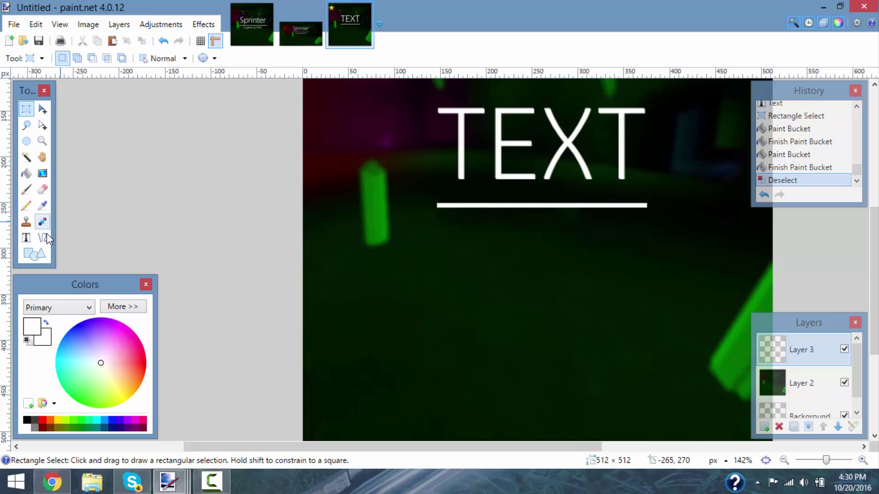
Type the subtitle 'More text' below the underline at font size 28
{"action": "left_click", "coordinate": [26, 237]}
{"action": "left_click", "coordinate": [494, 236]}
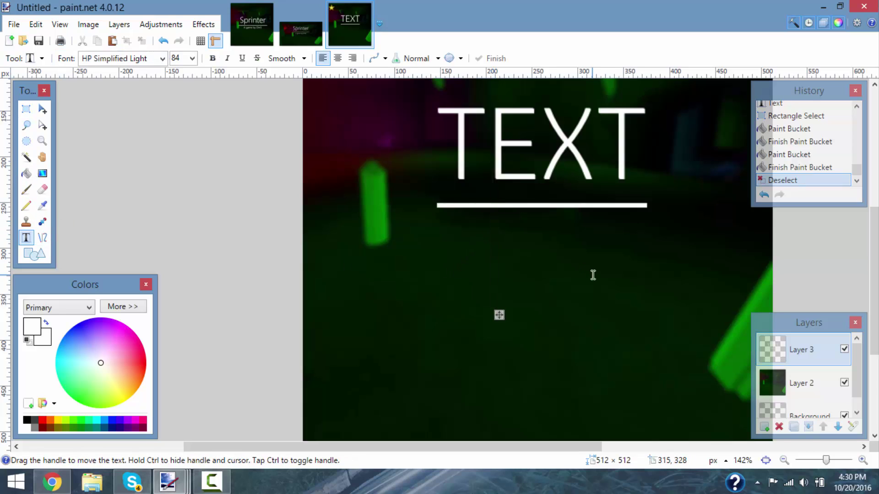
{"action": "type", "text": "Mo"}
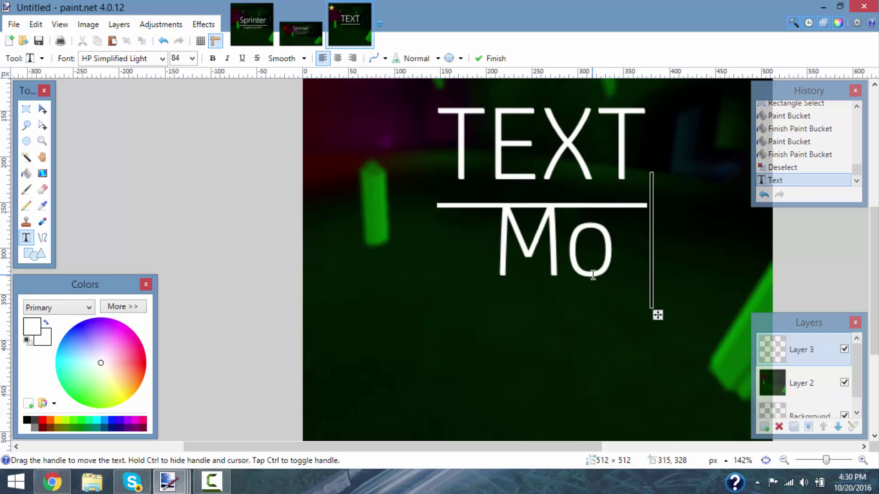
{"action": "type", "text": "re text"}
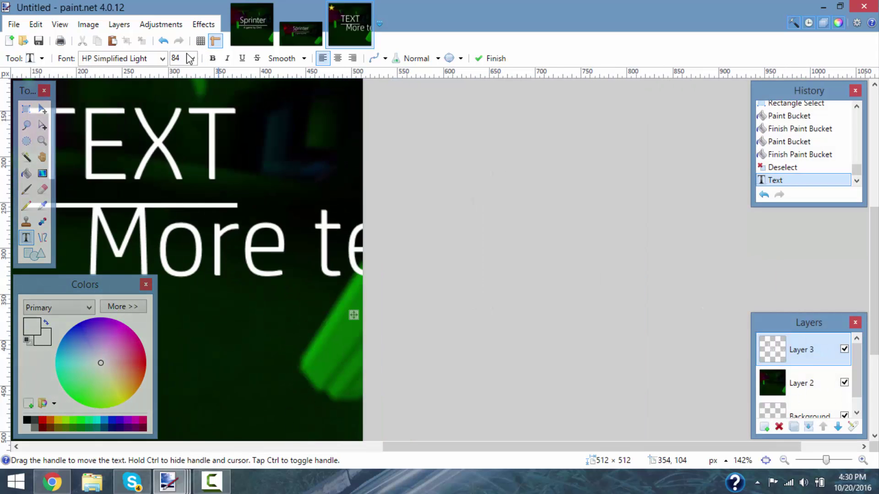
{"action": "left_click", "coordinate": [191, 58]}
{"action": "left_click", "coordinate": [183, 218]}
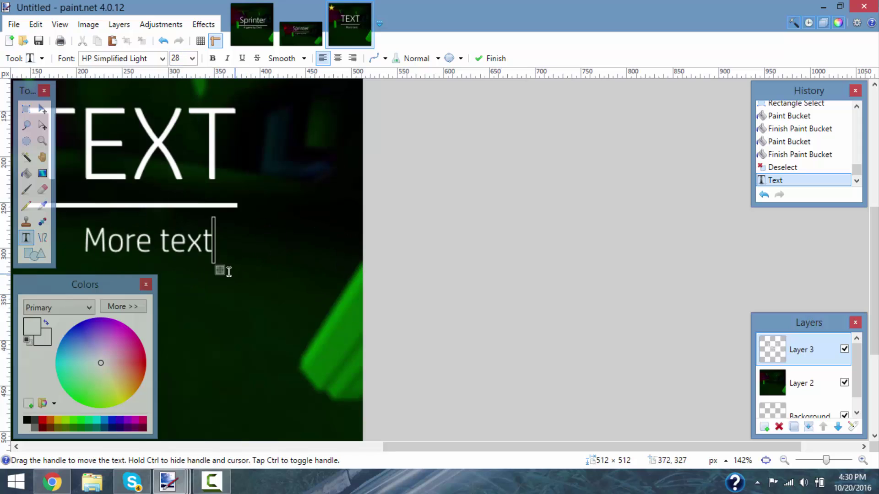
Centre the subtitle under the underline and commit it
{"action": "left_click_drag", "start_coordinate": [223, 270], "coordinate": [196, 271]}
{"action": "scroll", "coordinate": [351, 436], "scroll_direction": "left", "scroll_amount": 3}
{"action": "scroll", "coordinate": [351, 436], "scroll_direction": "left", "scroll_amount": 5}
{"action": "left_click_drag", "start_coordinate": [384, 269], "coordinate": [385, 271]}
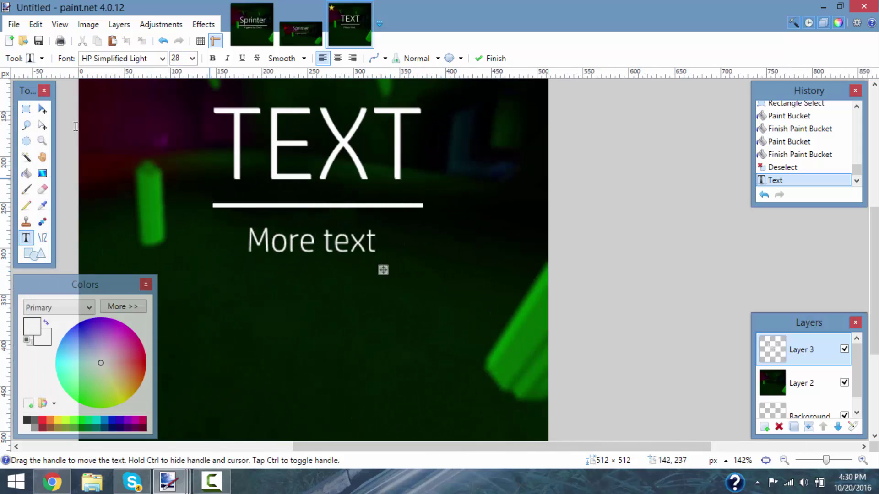
{"action": "left_click", "coordinate": [26, 108]}
{"action": "left_click_drag", "start_coordinate": [369, 236], "coordinate": [370, 263]}
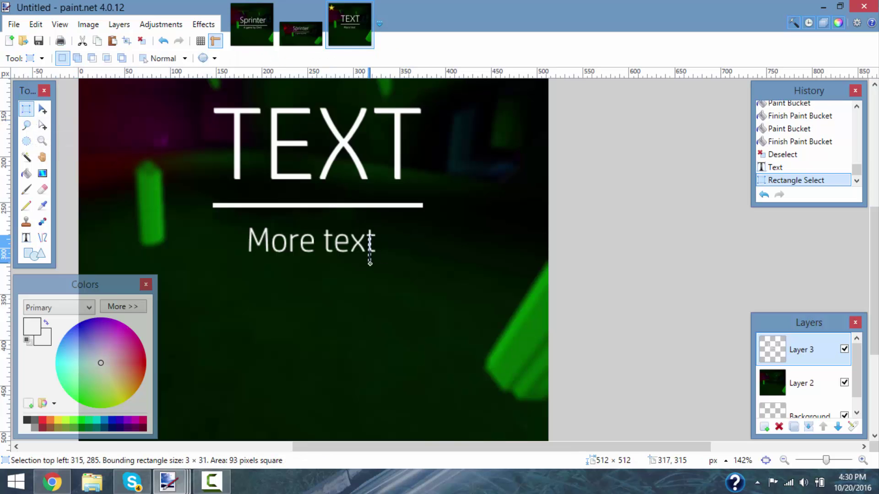
{"action": "left_click", "coordinate": [369, 255]}
{"action": "scroll", "coordinate": [326, 267], "scroll_direction": "down", "scroll_amount": 3}
Apply the Photo > Glow effect with default settings to Layer 3
{"action": "scroll", "coordinate": [326, 267], "scroll_direction": "up", "scroll_amount": 6}
{"action": "scroll", "coordinate": [322, 282], "scroll_direction": "down", "scroll_amount": 2}
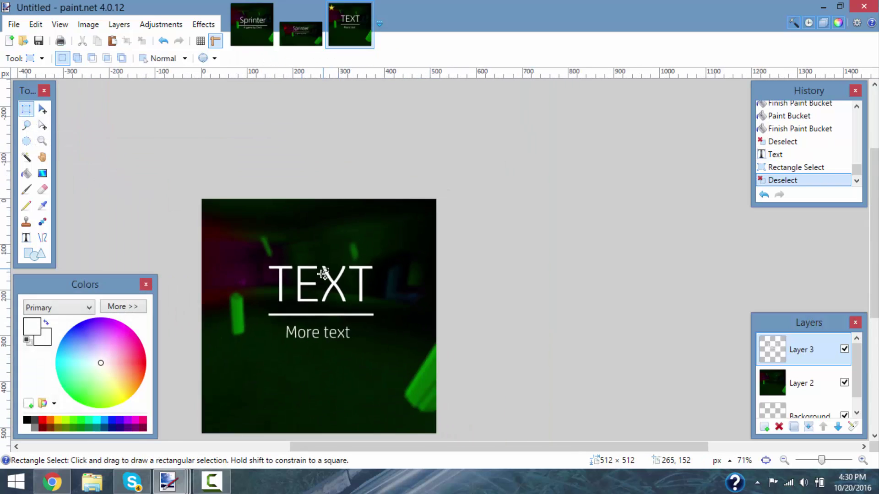
{"action": "scroll", "coordinate": [322, 282], "scroll_direction": "down", "scroll_amount": 1}
{"action": "scroll", "coordinate": [302, 310], "scroll_direction": "up", "scroll_amount": 2}
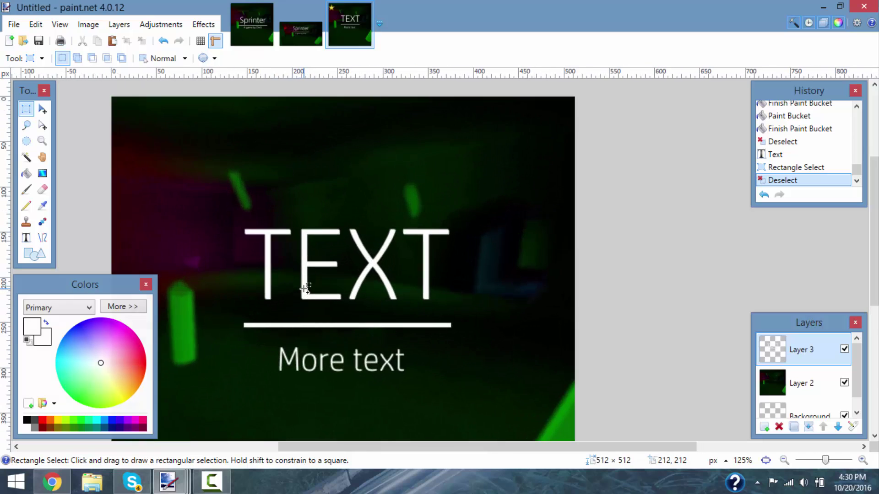
{"action": "scroll", "coordinate": [302, 288], "scroll_direction": "up", "scroll_amount": 3}
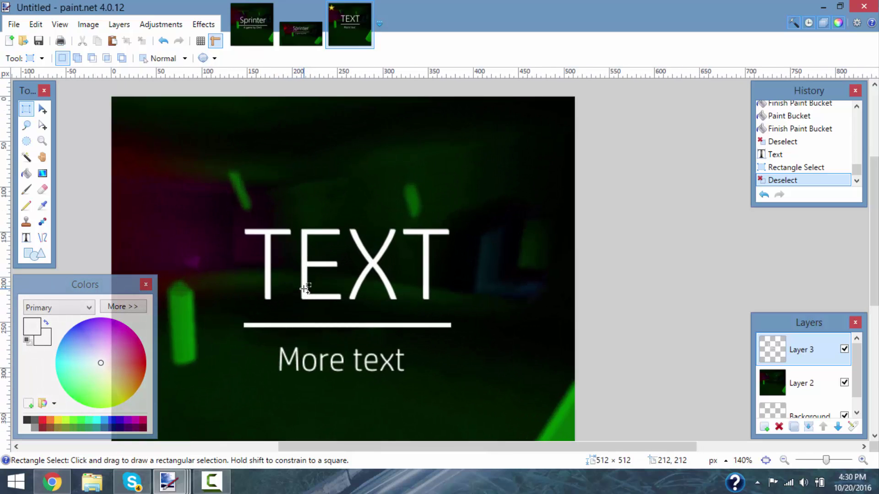
{"action": "left_click", "coordinate": [205, 25]}
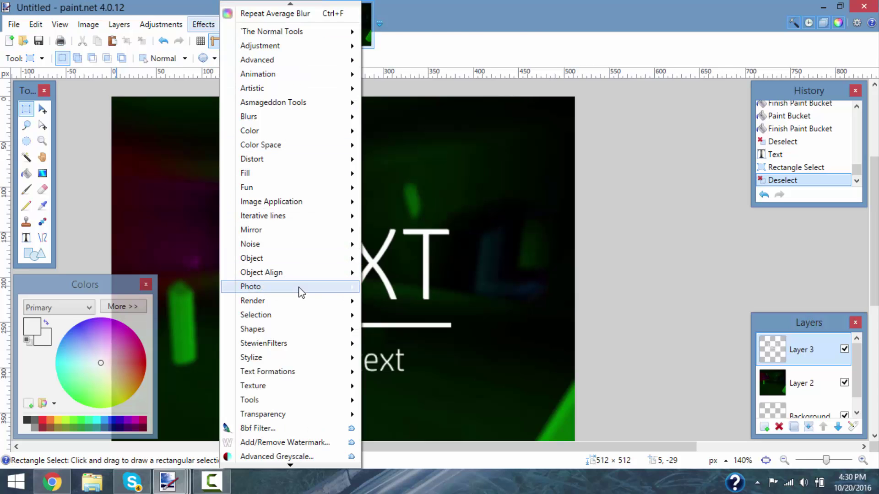
{"action": "mouse_move", "coordinate": [300, 287]}
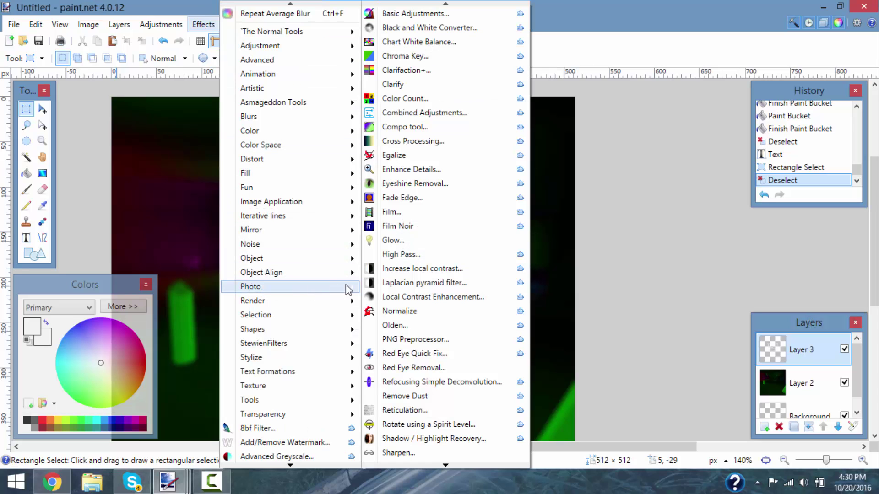
{"action": "left_click", "coordinate": [392, 240]}
{"action": "left_click_drag", "start_coordinate": [414, 169], "coordinate": [611, 158]}
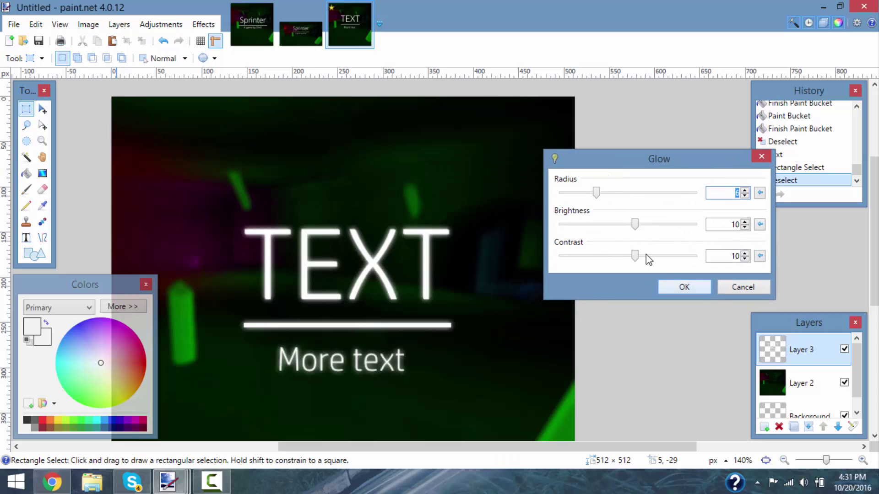
{"action": "left_click", "coordinate": [684, 287]}
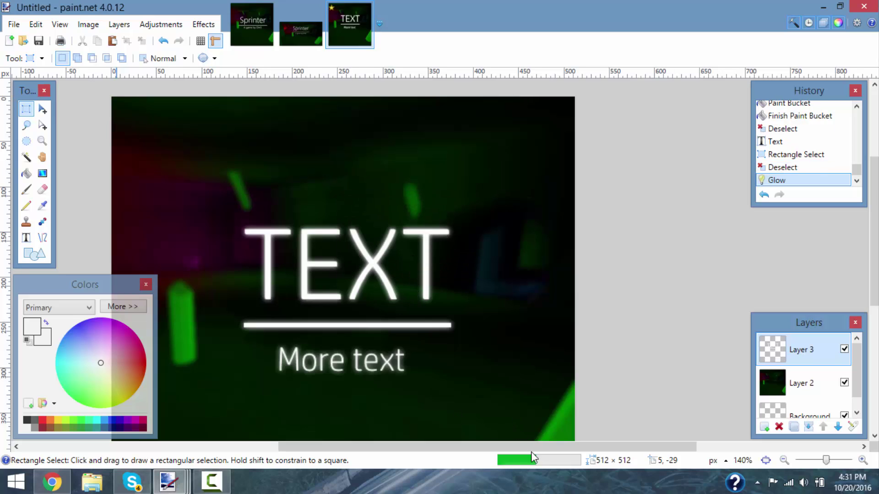
{"action": "key", "text": "ctrl+minus"}
{"action": "scroll", "coordinate": [448, 275], "scroll_direction": "up", "scroll_amount": 3}
{"action": "scroll", "coordinate": [392, 257], "scroll_direction": "down", "scroll_amount": 3}
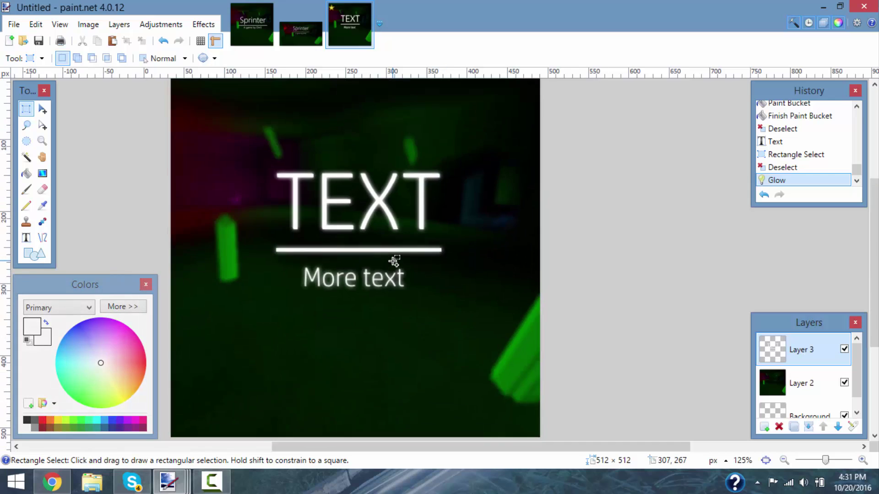
{"action": "scroll", "coordinate": [394, 261], "scroll_direction": "down", "scroll_amount": 3}
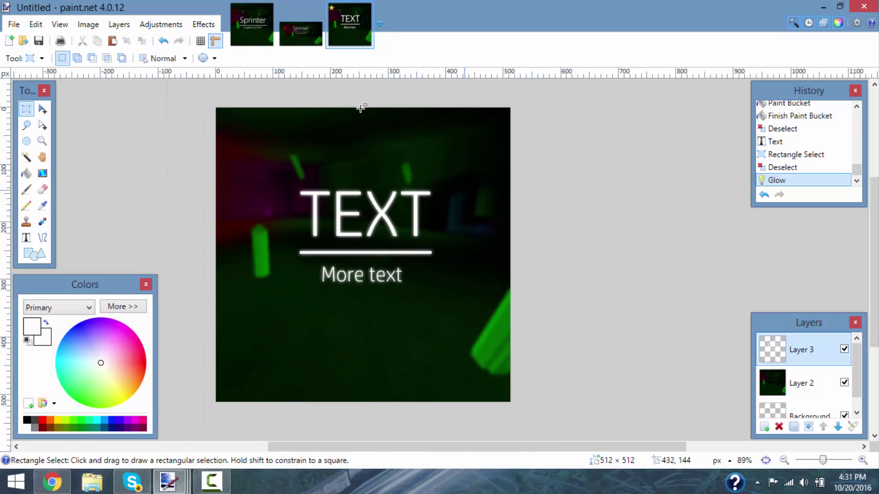
Measure an area of the Sprinter logo for reference, then return to the icon
{"action": "left_click", "coordinate": [273, 40]}
{"action": "scroll", "coordinate": [458, 298], "scroll_direction": "up", "scroll_amount": 5}
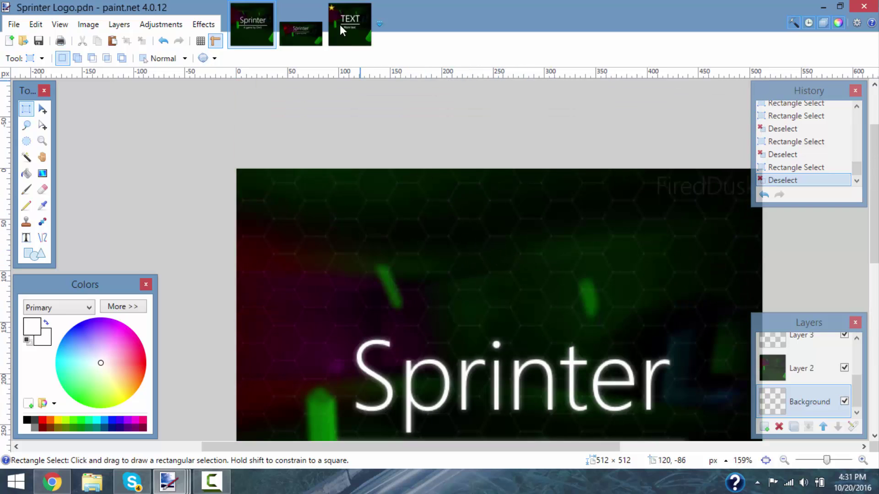
{"action": "left_click_drag", "start_coordinate": [236, 167], "coordinate": [462, 311]}
{"action": "left_click", "coordinate": [463, 306]}
{"action": "left_click", "coordinate": [351, 10]}
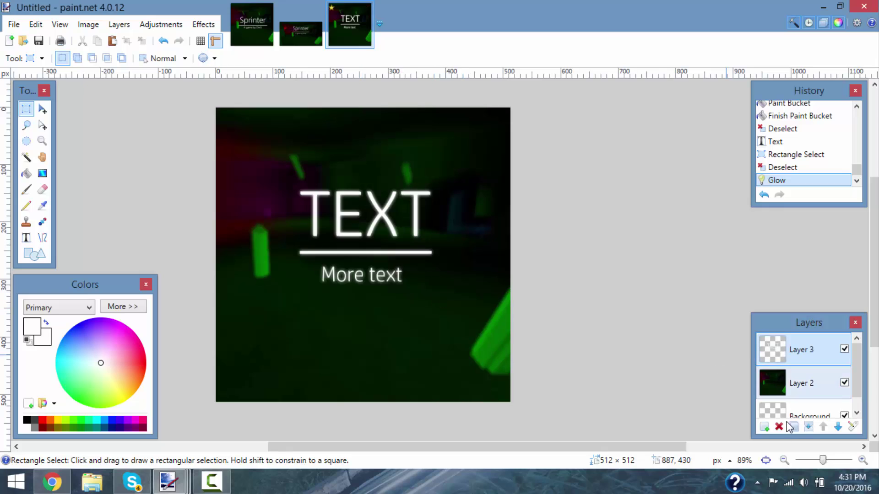
Add a new Layer 4 above the text and select the whole 512×512 canvas
{"action": "left_click", "coordinate": [762, 426]}
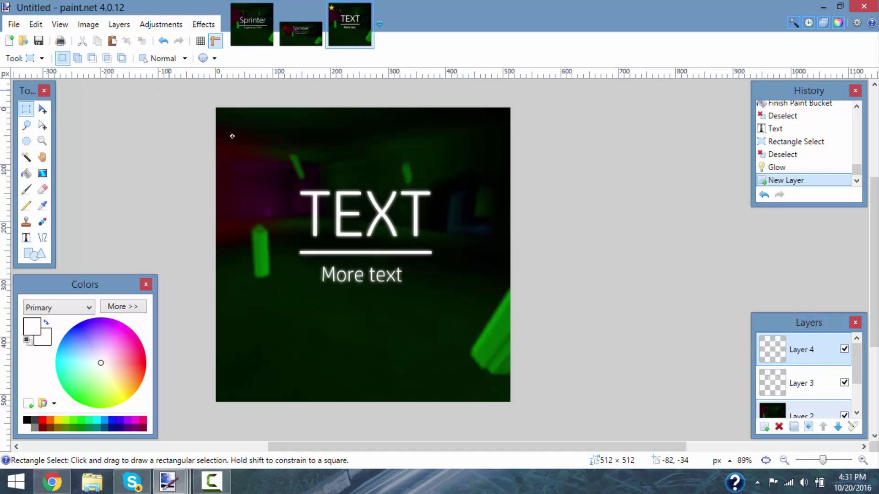
{"action": "left_click_drag", "start_coordinate": [215, 106], "coordinate": [548, 426]}
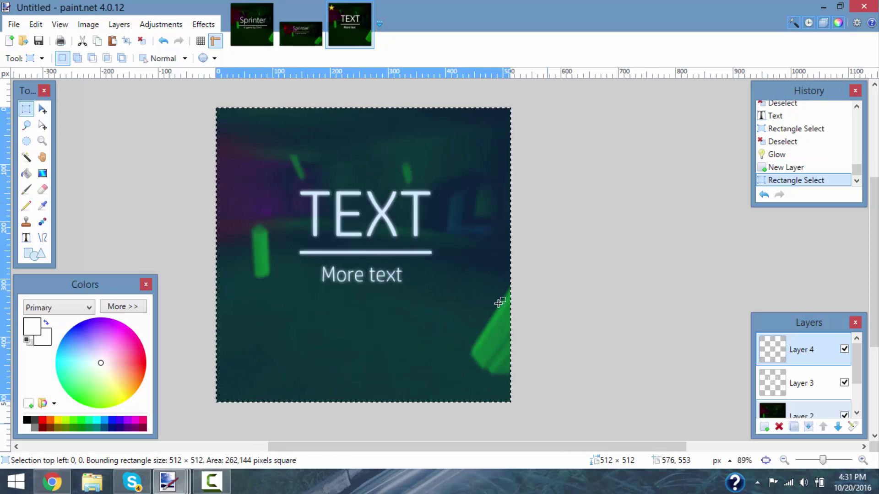
{"action": "left_click", "coordinate": [202, 25]}
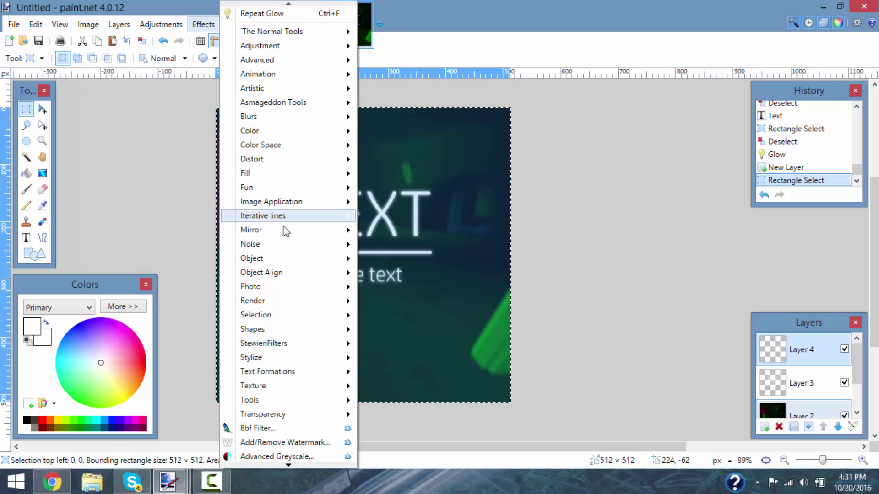
{"action": "mouse_move", "coordinate": [308, 301]}
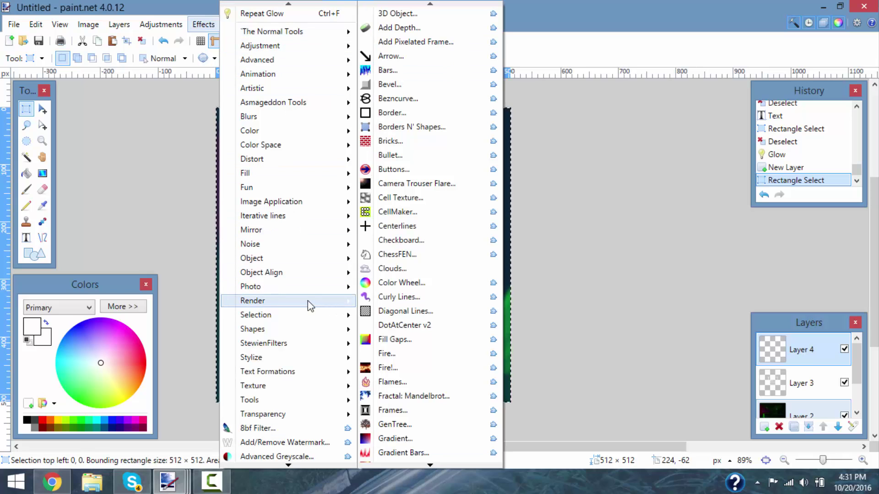
{"action": "left_click", "coordinate": [429, 465]}
{"action": "left_click", "coordinate": [430, 466]}
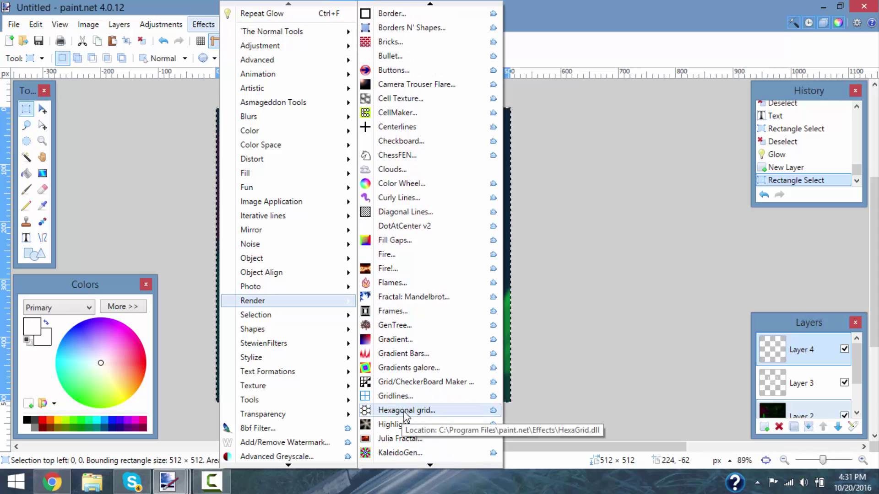
Render Bricks with mortar width 0, brick width 65.44 and height 39.49
{"action": "left_click", "coordinate": [418, 45]}
{"action": "left_click_drag", "start_coordinate": [404, 81], "coordinate": [590, 82]}
{"action": "left_click_drag", "start_coordinate": [584, 181], "coordinate": [573, 181]}
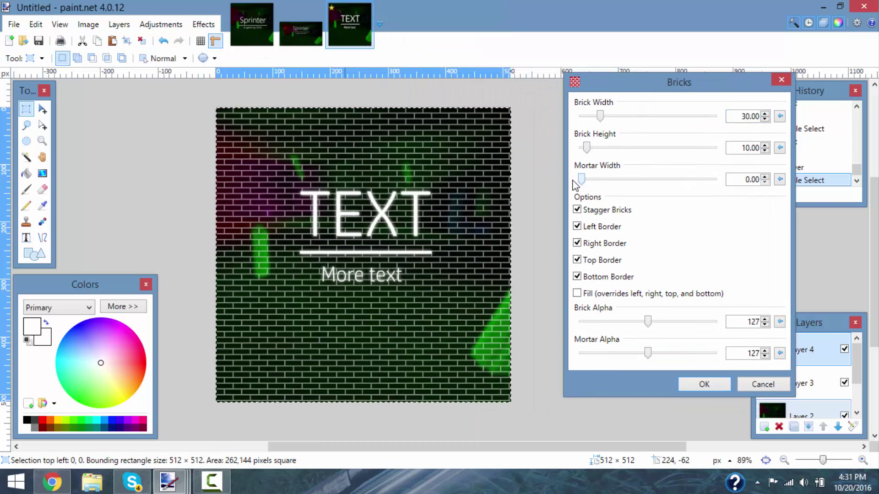
{"action": "mouse_move", "coordinate": [603, 120]}
{"action": "left_mouse_down"}
{"action": "mouse_move", "coordinate": [626, 129]}
{"action": "mouse_move", "coordinate": [608, 120]}
{"action": "left_mouse_up"}
{"action": "mouse_move", "coordinate": [586, 147]}
{"action": "left_mouse_down"}
{"action": "mouse_move", "coordinate": [605, 154]}
{"action": "mouse_move", "coordinate": [597, 152]}
{"action": "left_mouse_up"}
{"action": "left_click_drag", "start_coordinate": [608, 117], "coordinate": [603, 117]}
{"action": "left_click_drag", "start_coordinate": [600, 147], "coordinate": [625, 119]}
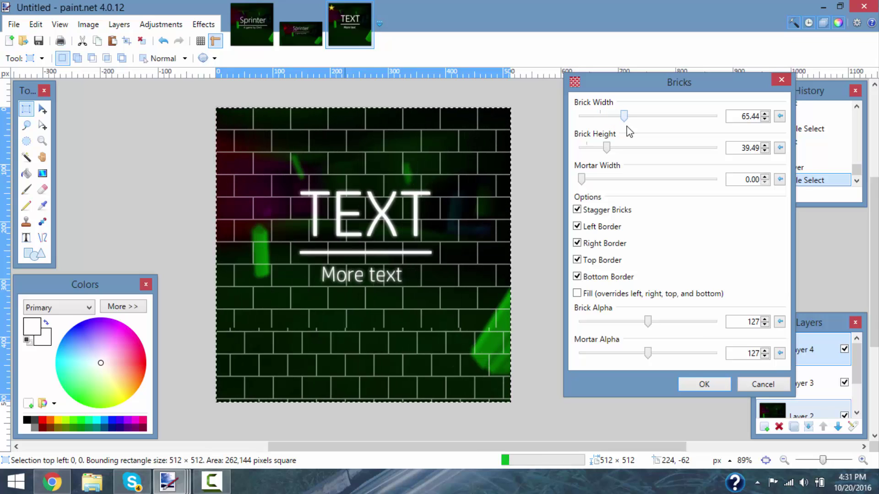
{"action": "left_click", "coordinate": [703, 385]}
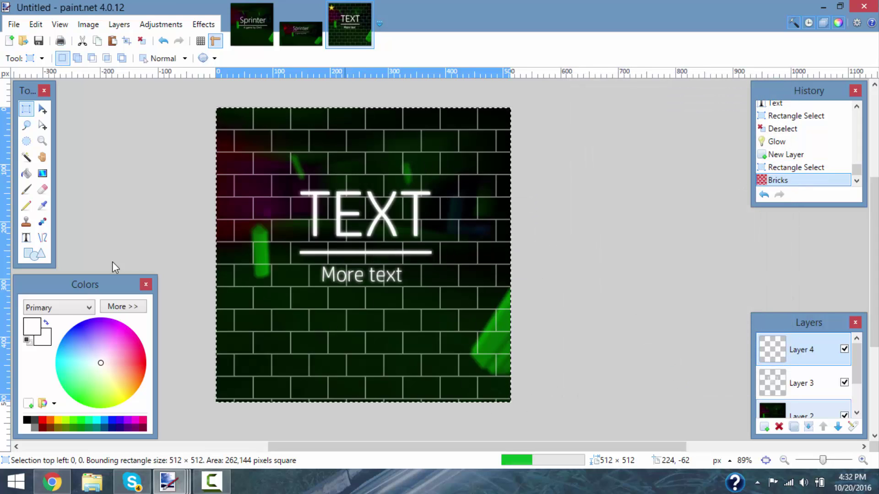
Lower Layer 4's opacity to 21 in Layer Properties and deselect
{"action": "left_click", "coordinate": [849, 429]}
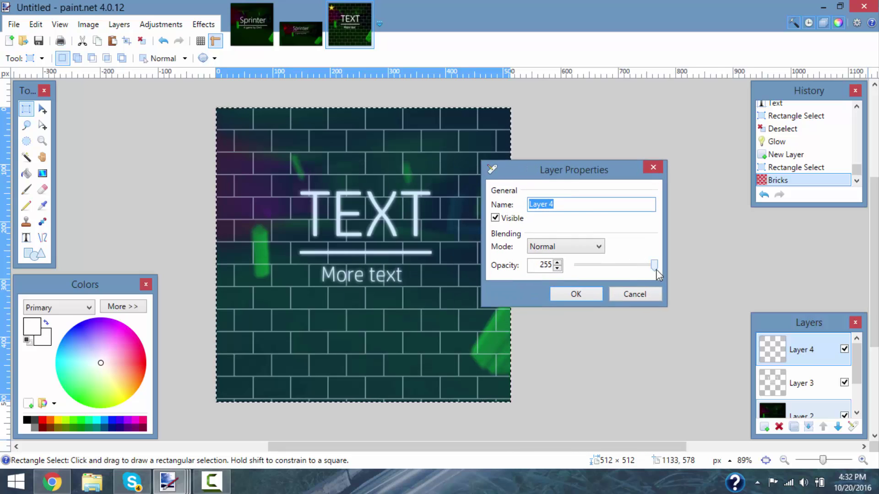
{"action": "left_click_drag", "start_coordinate": [656, 269], "coordinate": [595, 273]}
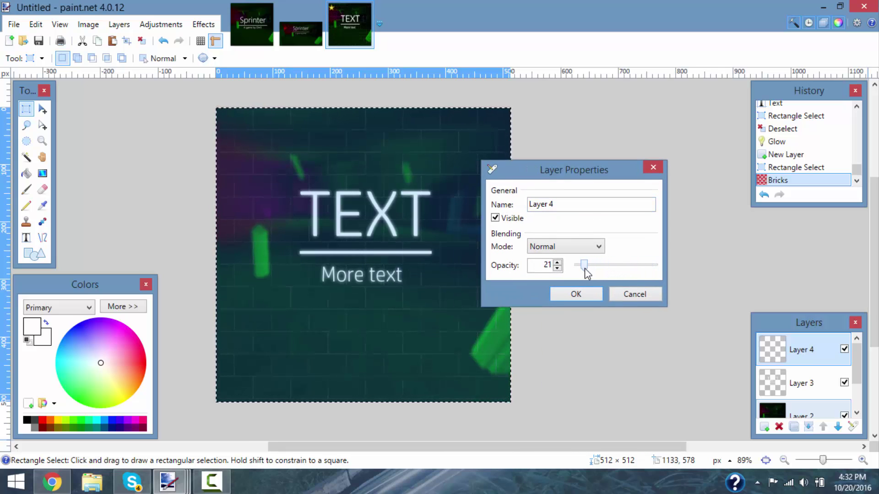
{"action": "left_click", "coordinate": [592, 295]}
{"action": "left_click", "coordinate": [402, 202]}
{"action": "scroll", "coordinate": [402, 174], "scroll_direction": "down", "scroll_amount": 3}
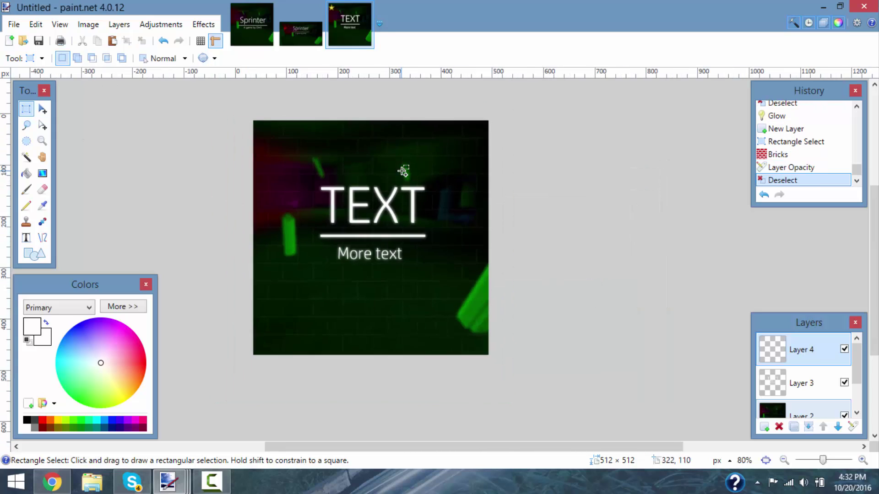
{"action": "scroll", "coordinate": [401, 164], "scroll_direction": "up", "scroll_amount": 3}
{"action": "scroll", "coordinate": [400, 165], "scroll_direction": "down", "scroll_amount": 4}
{"action": "scroll", "coordinate": [324, 153], "scroll_direction": "up", "scroll_amount": 1}
{"action": "scroll", "coordinate": [435, 220], "scroll_direction": "up", "scroll_amount": 2}
Compare the icon with the Sprinter image, then bring up the Sprinter TN image
{"action": "left_click", "coordinate": [267, 25]}
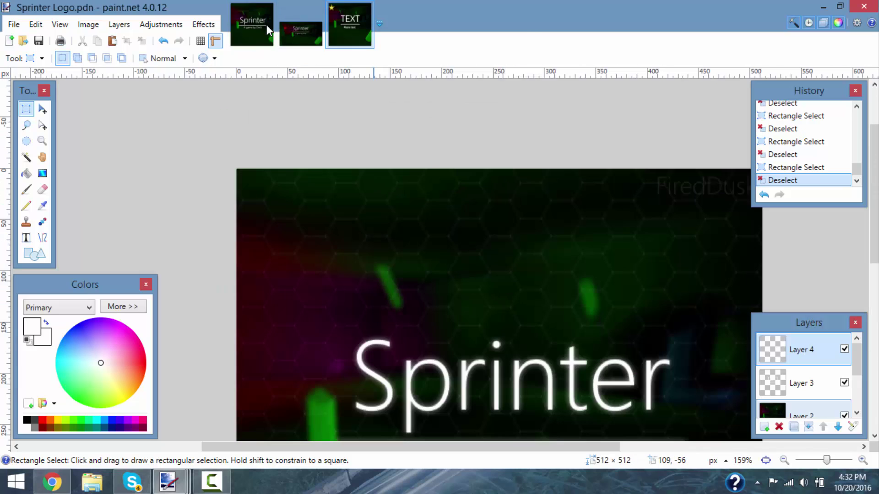
{"action": "left_click", "coordinate": [356, 32]}
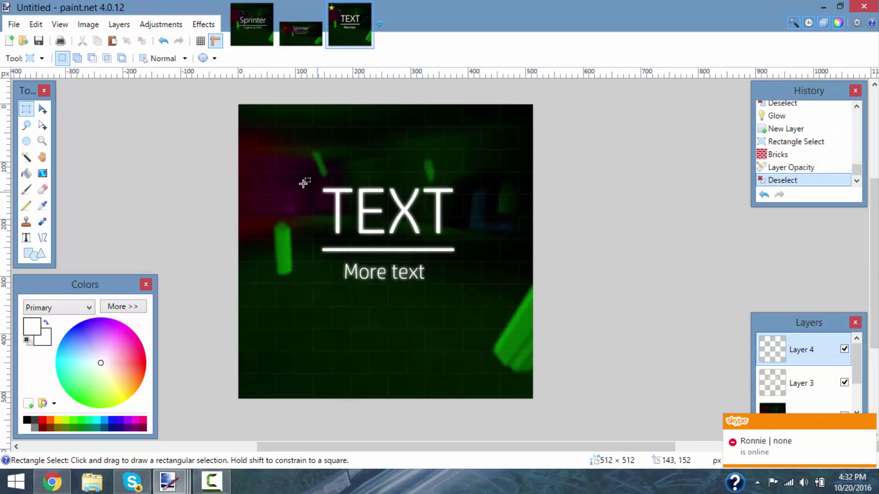
{"action": "left_click_drag", "start_coordinate": [277, 143], "coordinate": [521, 364]}
{"action": "left_click", "coordinate": [504, 311]}
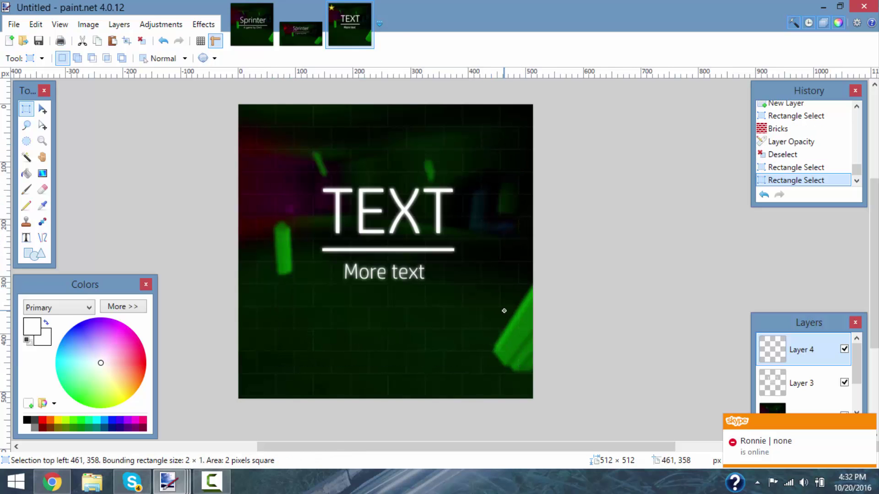
{"action": "left_click", "coordinate": [301, 34]}
{"action": "scroll", "coordinate": [534, 288], "scroll_direction": "up", "scroll_amount": 3}
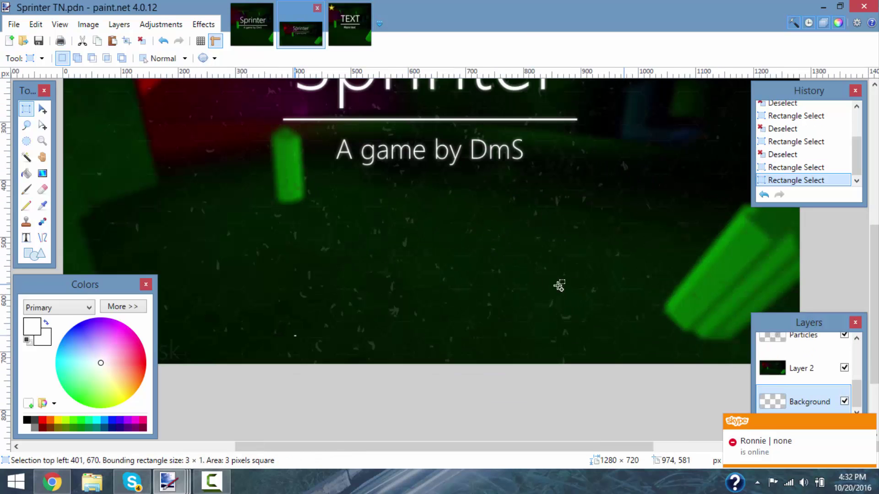
Switch back to the TEXT icon image, leaving its canvas deselected
{"action": "left_click_drag", "start_coordinate": [347, 272], "coordinate": [387, 299]}
{"action": "scroll", "coordinate": [442, 289], "scroll_direction": "down", "scroll_amount": 3}
{"action": "left_click", "coordinate": [384, 200]}
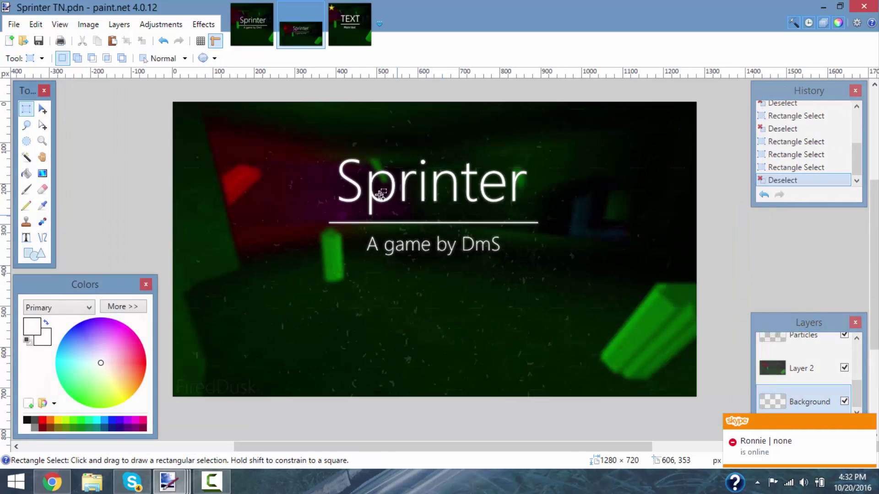
{"action": "left_click", "coordinate": [347, 24]}
{"action": "scroll", "coordinate": [426, 262], "scroll_direction": "down", "scroll_amount": 2}
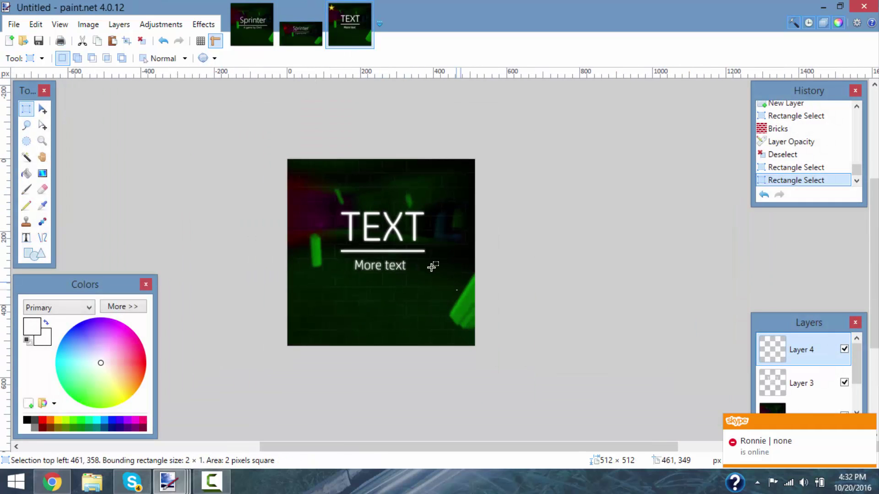
{"action": "left_click_drag", "start_coordinate": [429, 265], "coordinate": [429, 266]}
{"action": "left_click_drag", "start_coordinate": [263, 163], "coordinate": [559, 379]}
{"action": "left_click", "coordinate": [456, 298]}
{"action": "left_click_drag", "start_coordinate": [276, 124], "coordinate": [493, 365]}
{"action": "left_click", "coordinate": [493, 365]}
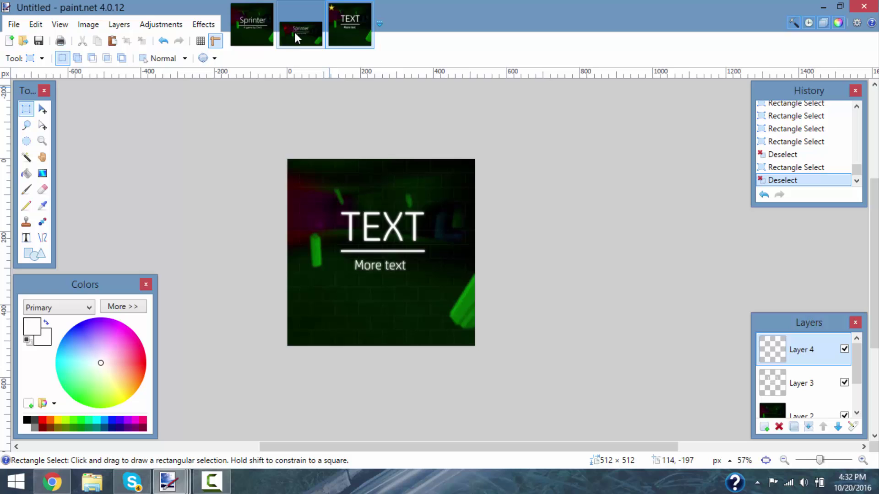
{"action": "left_click", "coordinate": [11, 41]}
{"action": "left_click_drag", "start_coordinate": [464, 154], "coordinate": [507, 167]}
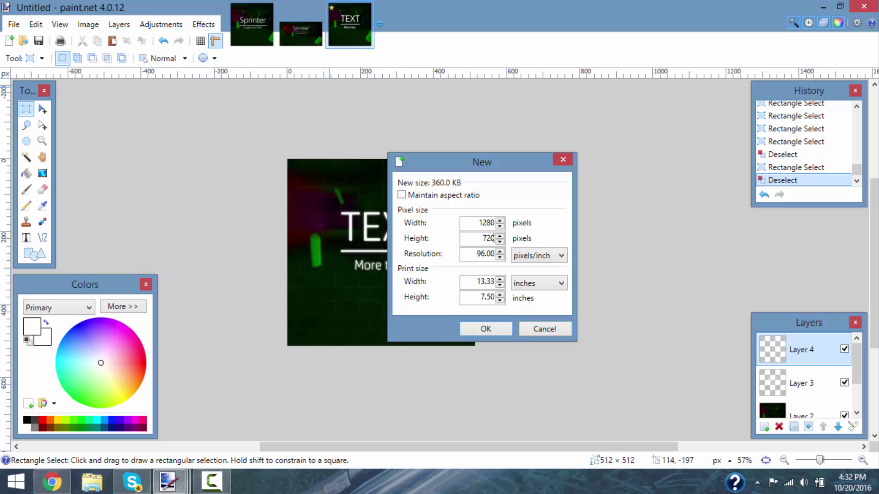
{"action": "left_click_drag", "start_coordinate": [500, 159], "coordinate": [489, 161]}
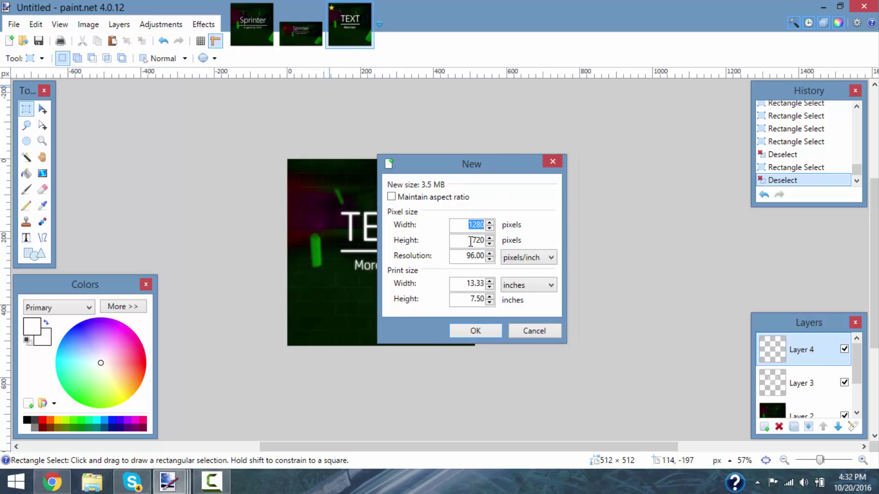
{"action": "key", "text": "alt+m"}
{"action": "type", "text": "720"}
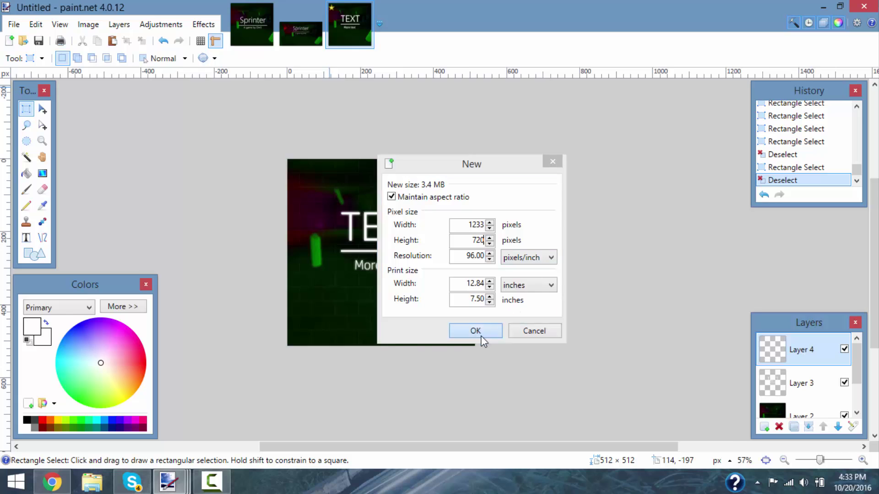
{"action": "left_click", "coordinate": [480, 333]}
{"action": "left_click", "coordinate": [27, 157]}
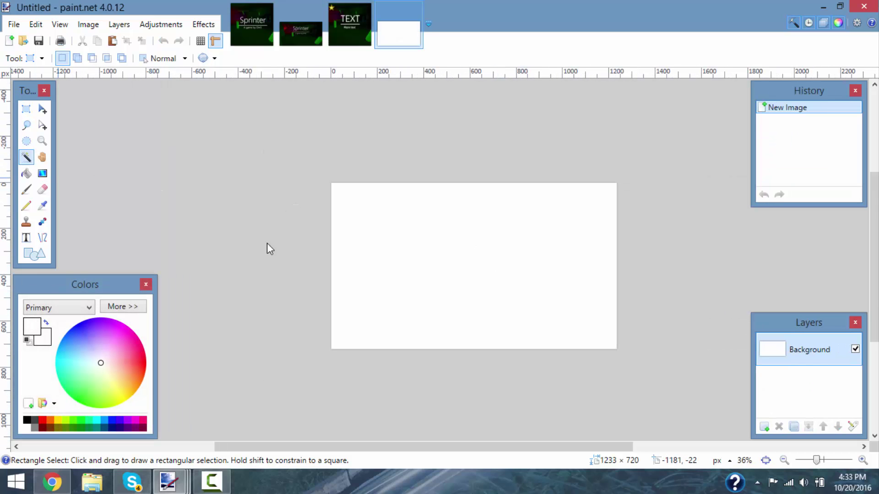
{"action": "left_click", "coordinate": [546, 277]}
{"action": "key", "text": "ctrl+x"}
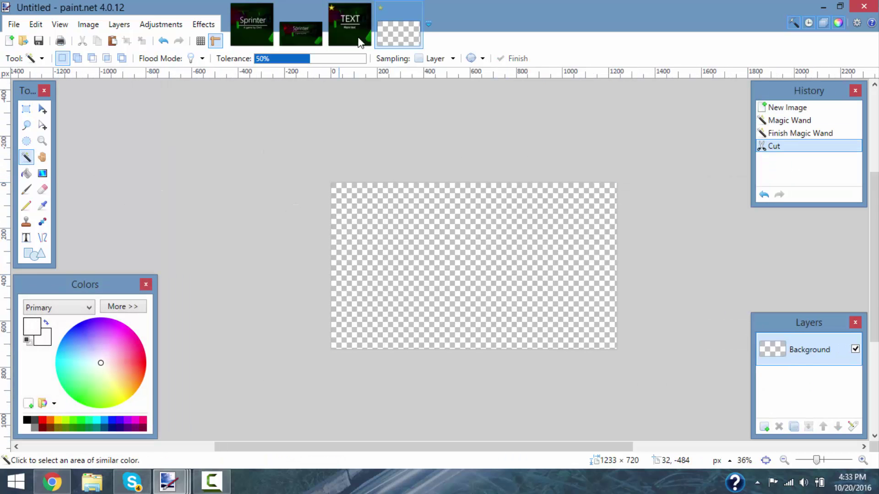
{"action": "key", "text": "ctrl+shift+Tab"}
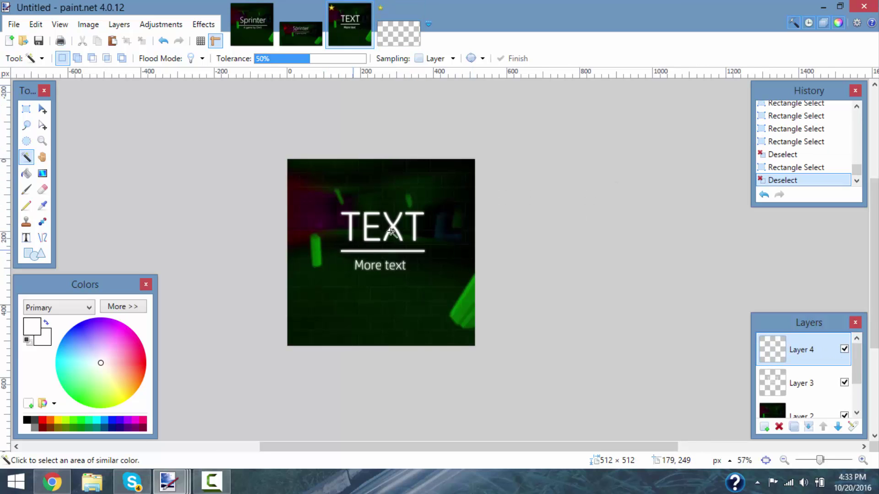
{"action": "key", "text": "ctrl+Tab"}
{"action": "left_click", "coordinate": [415, 8]}
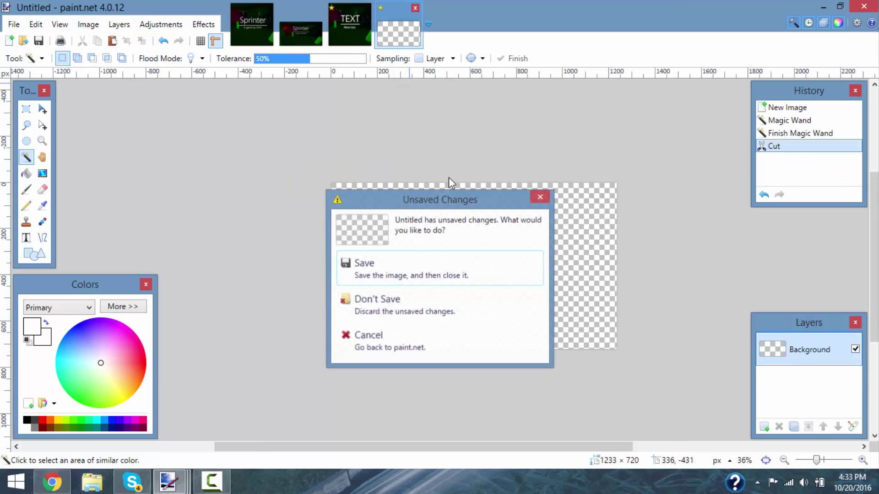
{"action": "left_click", "coordinate": [445, 309]}
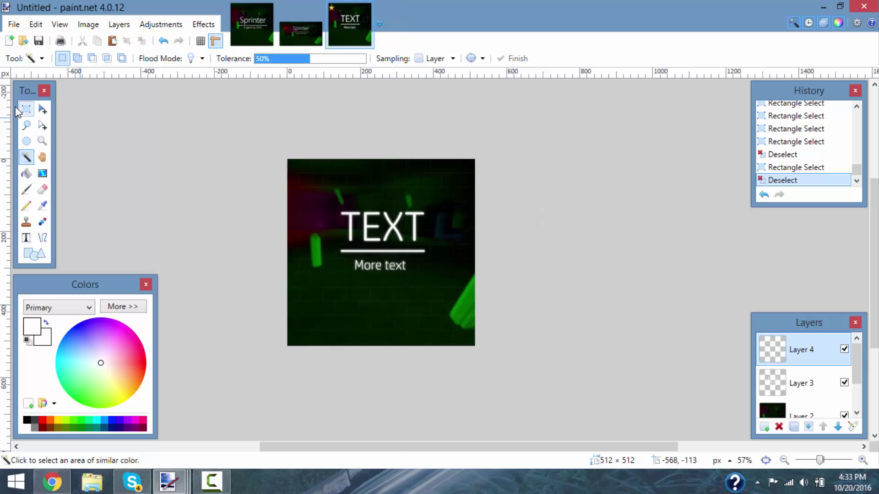
{"action": "left_click", "coordinate": [21, 110]}
{"action": "key", "text": "ctrl+a"}
{"action": "key", "text": "ctrl+d"}
{"action": "scroll", "coordinate": [380, 309], "scroll_direction": "up", "scroll_amount": 3}
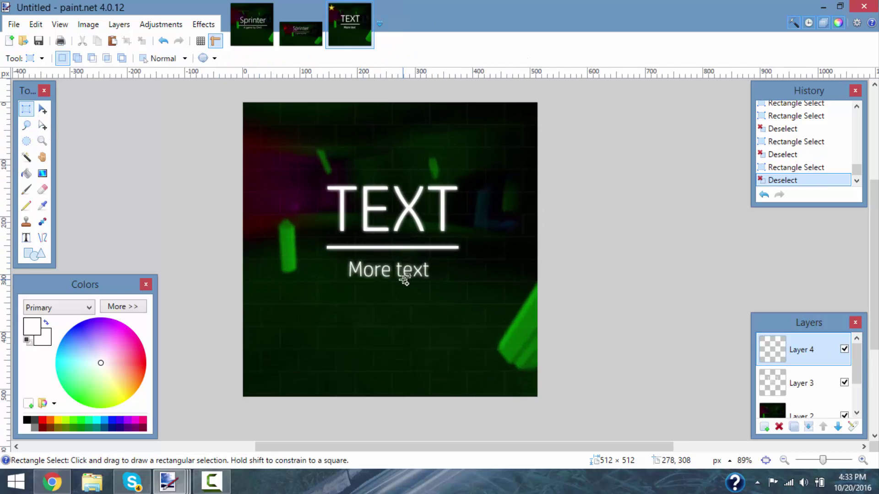
{"action": "scroll", "coordinate": [404, 280], "scroll_direction": "down", "scroll_amount": 3}
In a new browser tab, search Google Images for 'breakable glass transparent background'
{"action": "scroll", "coordinate": [390, 276], "scroll_direction": "up", "scroll_amount": 3}
{"action": "left_click", "coordinate": [51, 482]}
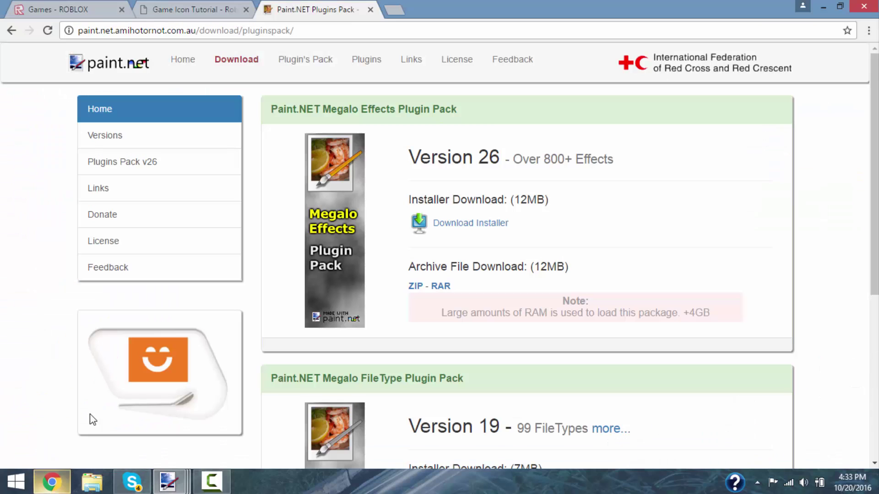
{"action": "left_click", "coordinate": [391, 11]}
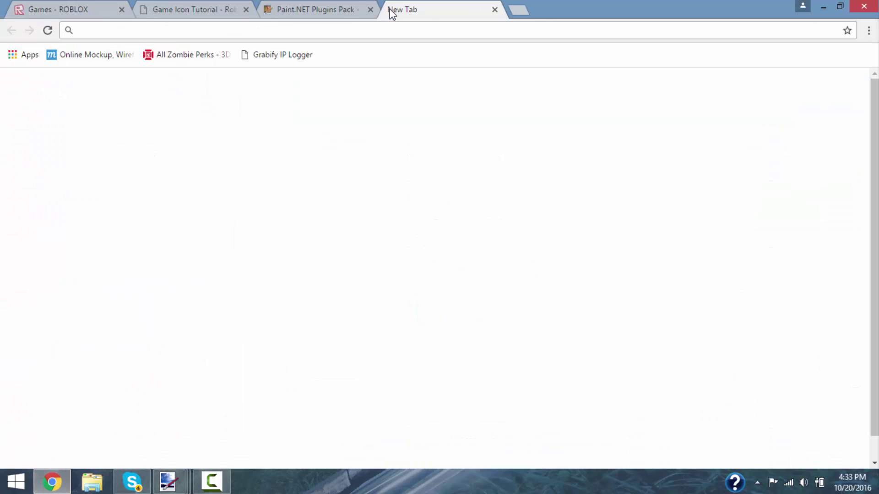
{"action": "type", "text": "brea"}
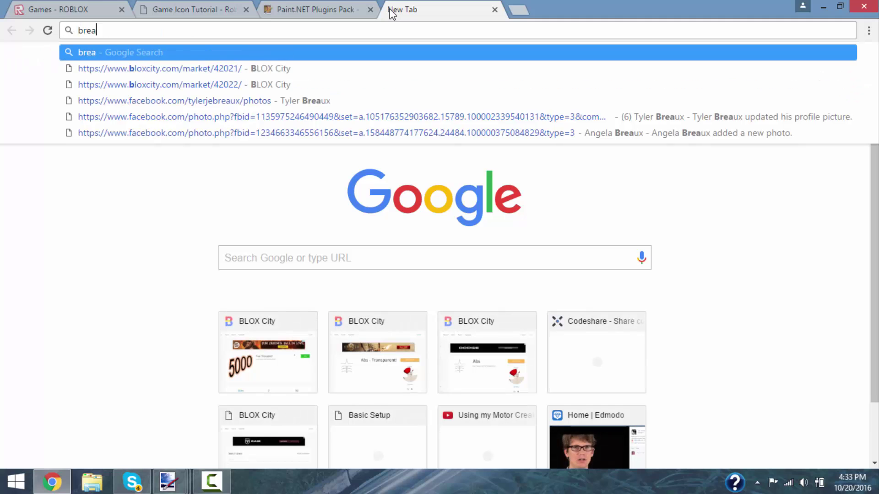
{"action": "type", "text": "kable glass tr"}
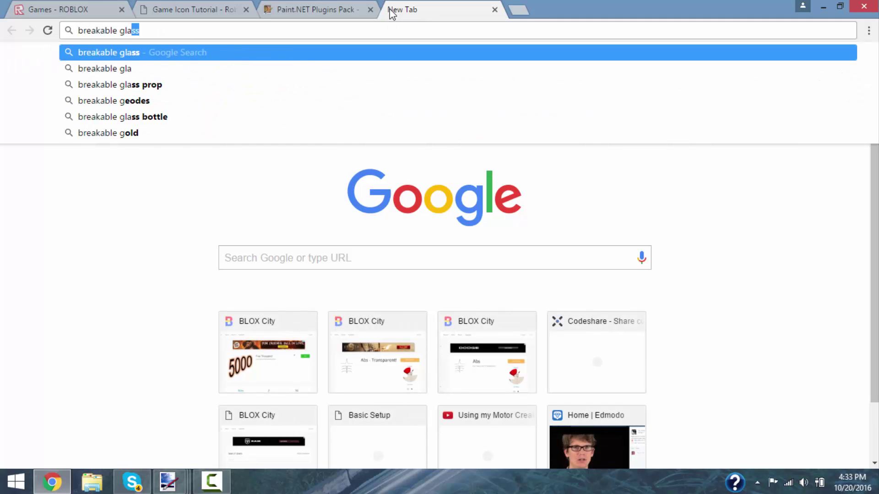
{"action": "type", "text": "ansprent background"}
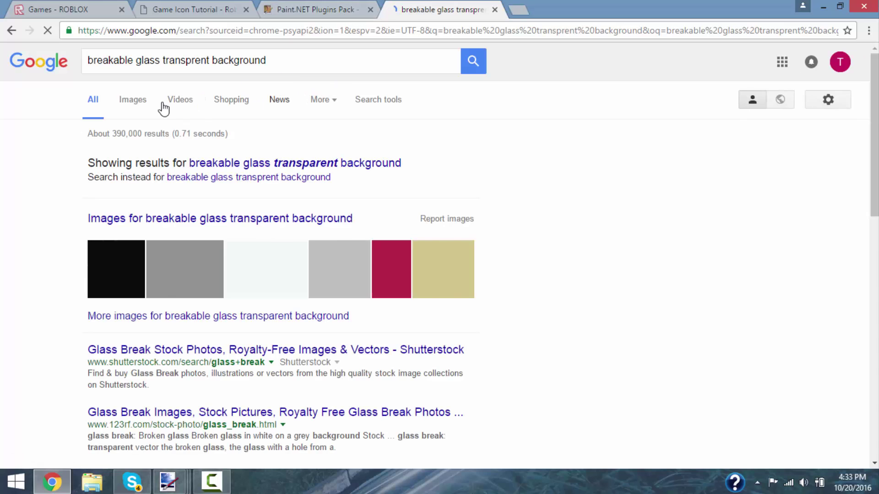
{"action": "left_click", "coordinate": [141, 103]}
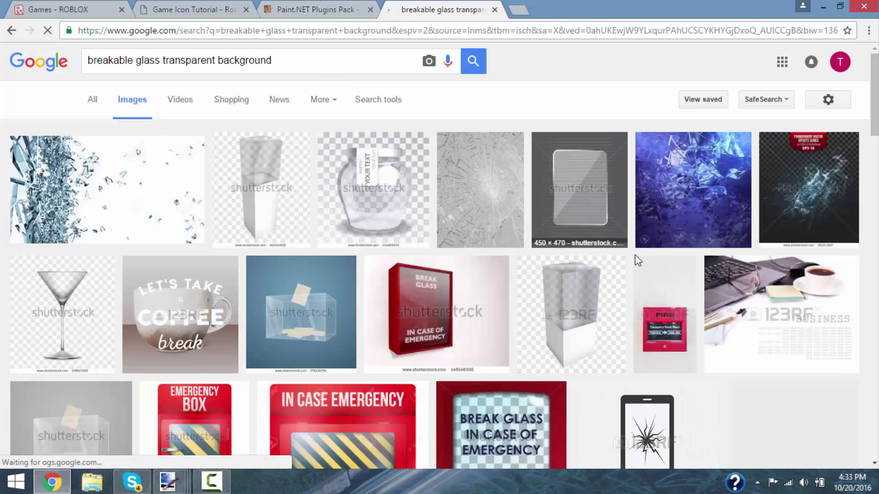
{"action": "scroll", "coordinate": [633, 254], "scroll_direction": "down", "scroll_amount": 4}
{"action": "scroll", "coordinate": [622, 266], "scroll_direction": "down", "scroll_amount": 4}
{"action": "scroll", "coordinate": [450, 295], "scroll_direction": "down", "scroll_amount": 1}
{"action": "scroll", "coordinate": [451, 294], "scroll_direction": "up", "scroll_amount": 1}
{"action": "scroll", "coordinate": [451, 294], "scroll_direction": "up", "scroll_amount": 8}
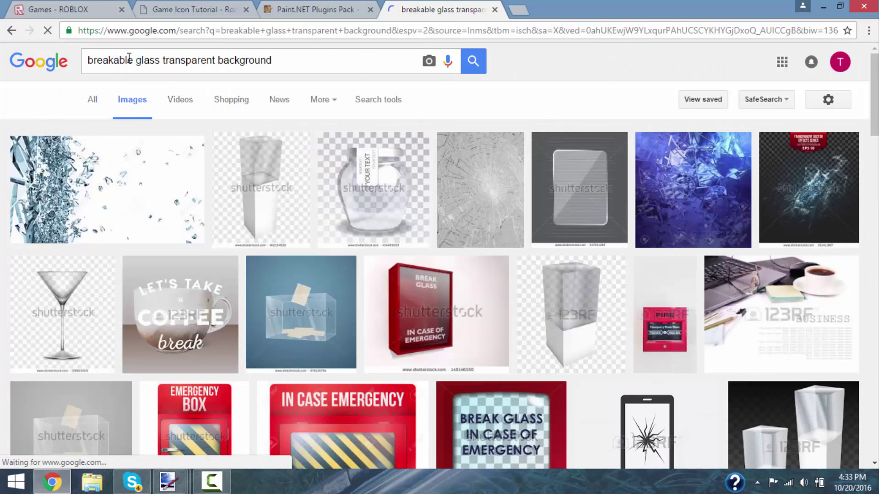
Change the query to 'particles transparent background' and run the search
{"action": "left_click_drag", "start_coordinate": [137, 62], "coordinate": [32, 55]}
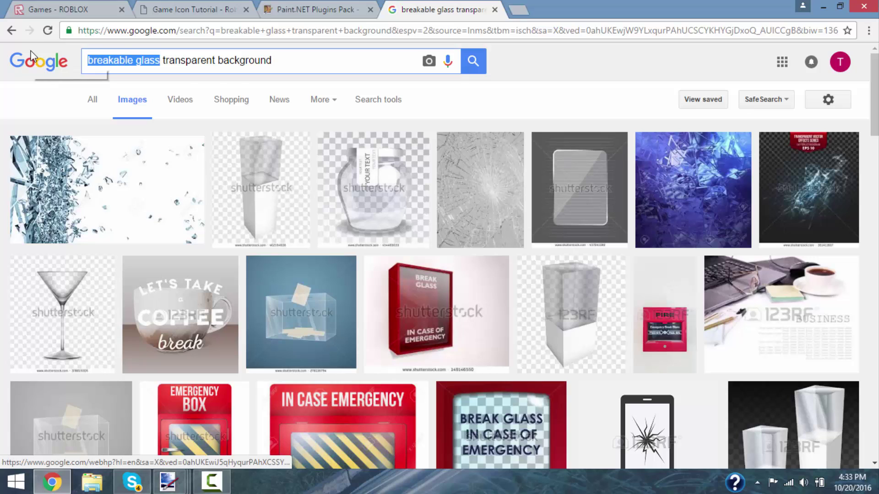
{"action": "type", "text": "partilc"}
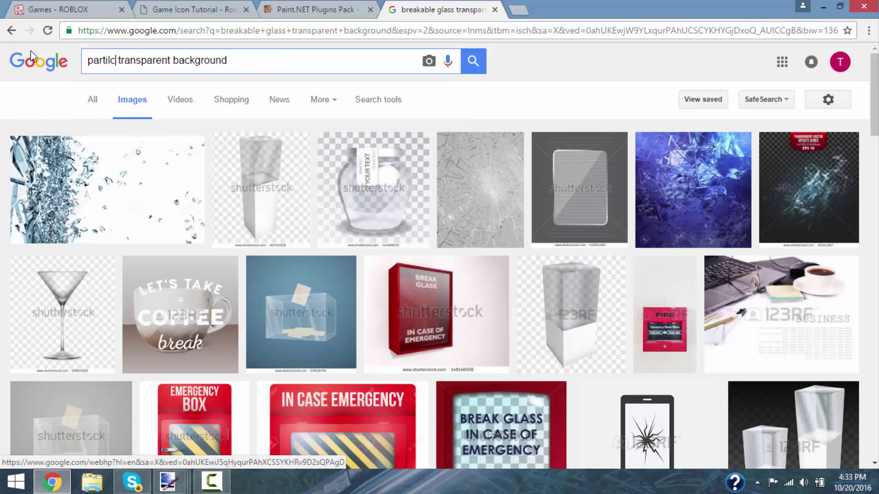
{"action": "key", "text": "BackSpace"}
{"action": "key", "text": "BackSpace"}
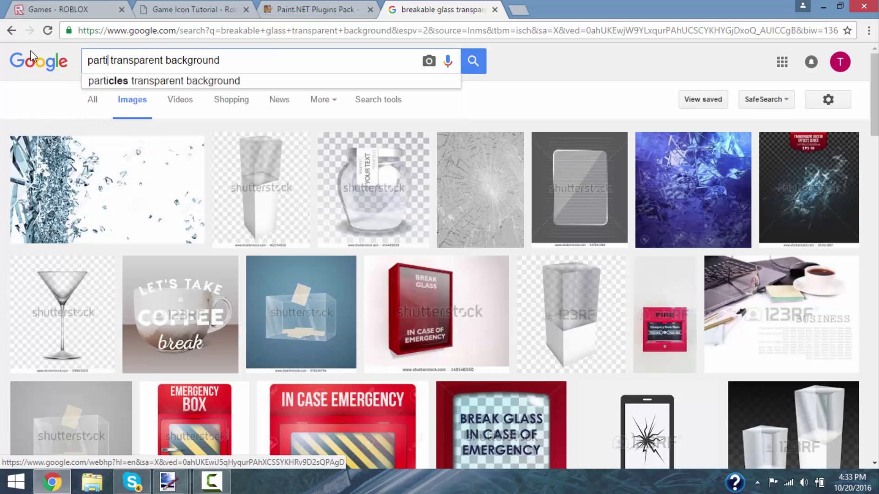
{"action": "key", "text": "Down"}
{"action": "key", "text": "Return"}
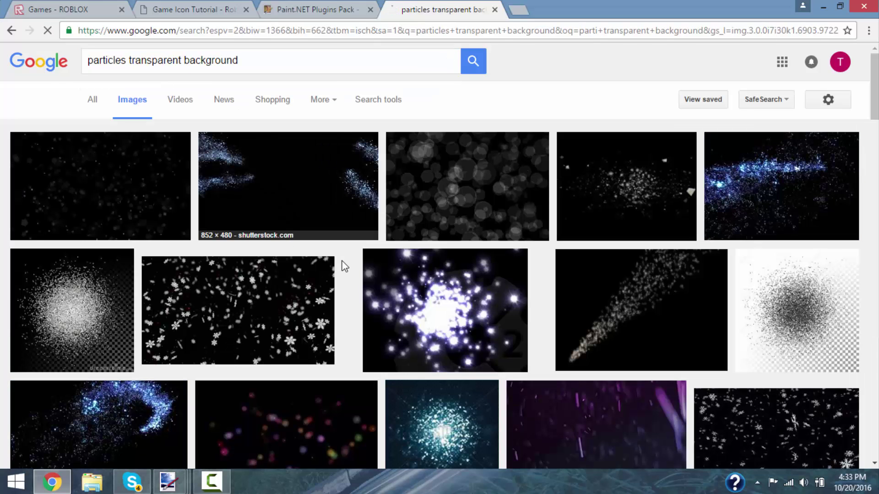
Open the colourful 'Events' star-burst particle image (3500 × 2998) and copy it
{"action": "scroll", "coordinate": [493, 309], "scroll_direction": "down", "scroll_amount": 2}
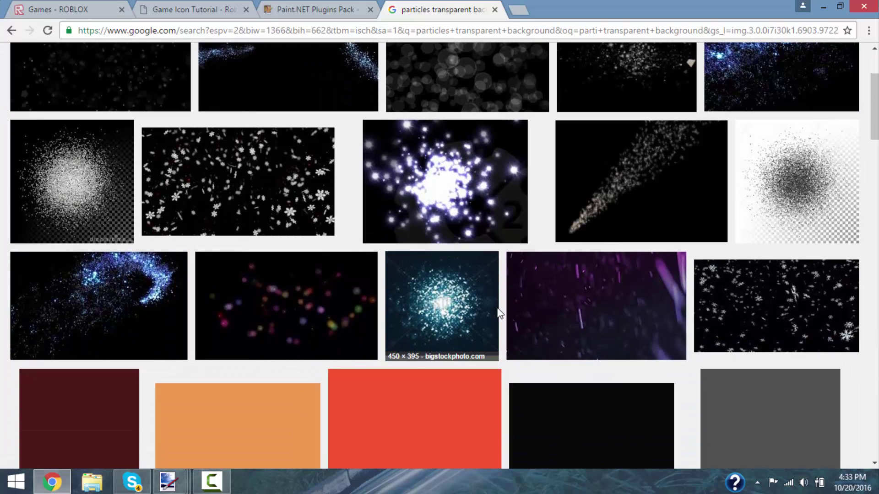
{"action": "scroll", "coordinate": [499, 314], "scroll_direction": "down", "scroll_amount": 2}
{"action": "scroll", "coordinate": [504, 355], "scroll_direction": "down", "scroll_amount": 6}
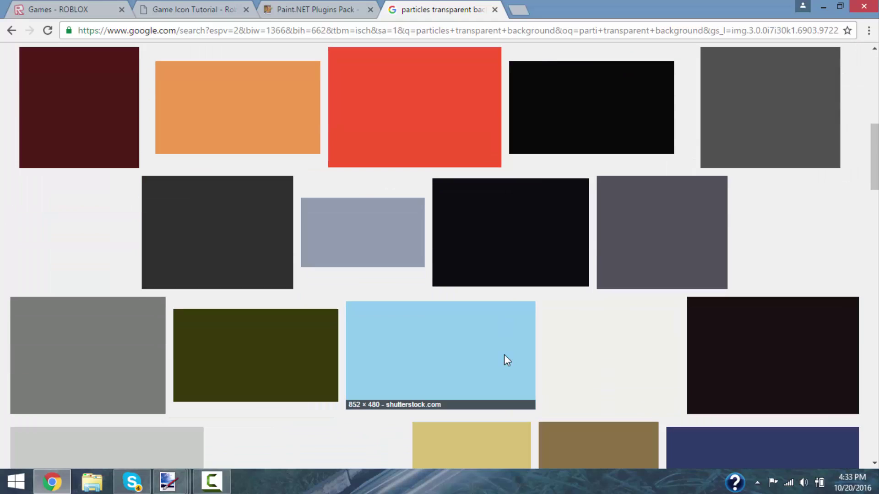
{"action": "scroll", "coordinate": [504, 354], "scroll_direction": "up", "scroll_amount": 12}
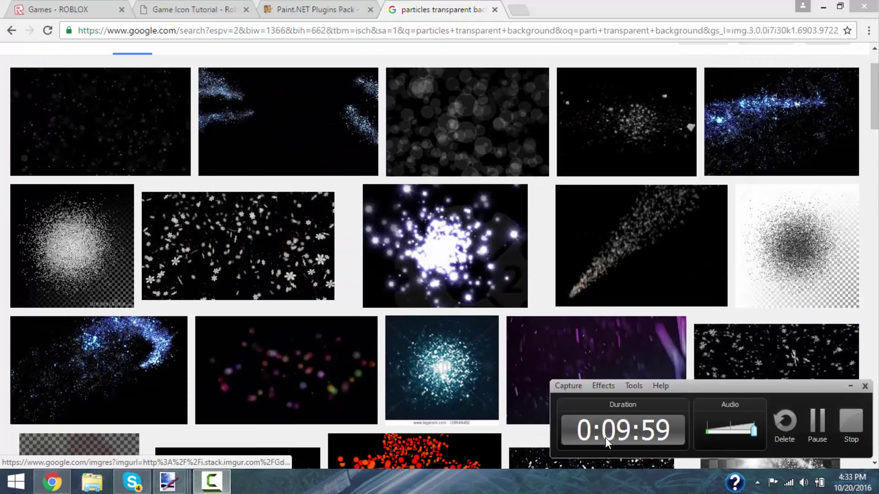
{"action": "left_click", "coordinate": [853, 386]}
{"action": "scroll", "coordinate": [696, 349], "scroll_direction": "up", "scroll_amount": 1}
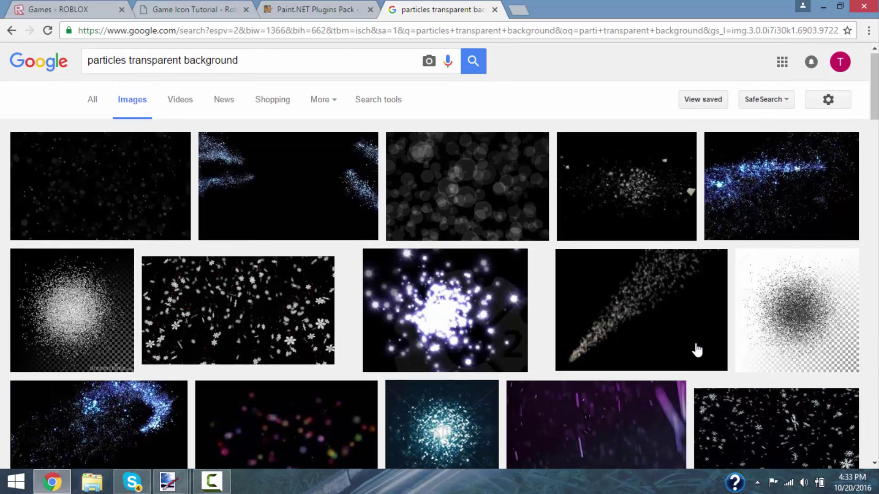
{"action": "scroll", "coordinate": [683, 351], "scroll_direction": "down", "scroll_amount": 6}
{"action": "scroll", "coordinate": [664, 348], "scroll_direction": "down", "scroll_amount": 3}
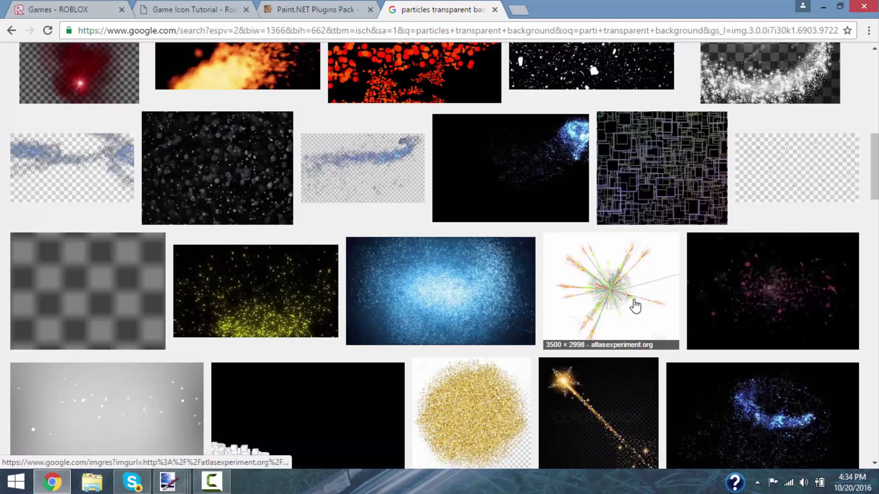
{"action": "left_click", "coordinate": [636, 306]}
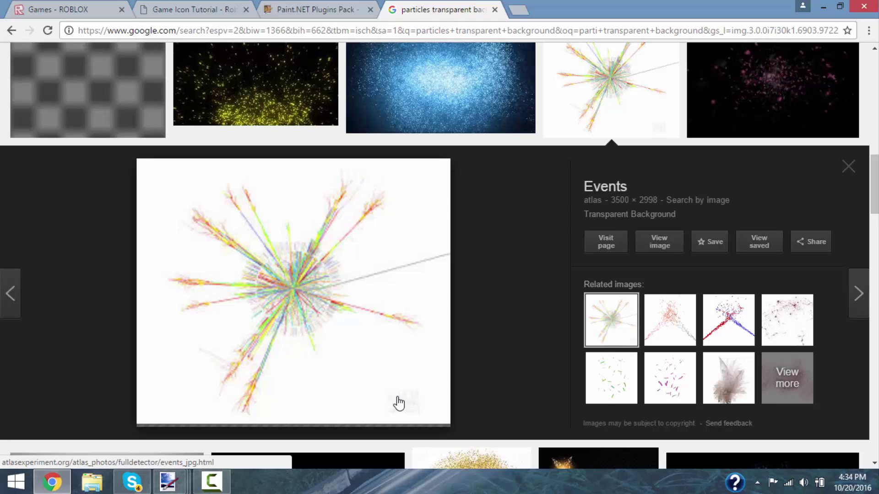
{"action": "right_click", "coordinate": [343, 355]}
{"action": "left_click", "coordinate": [369, 304]}
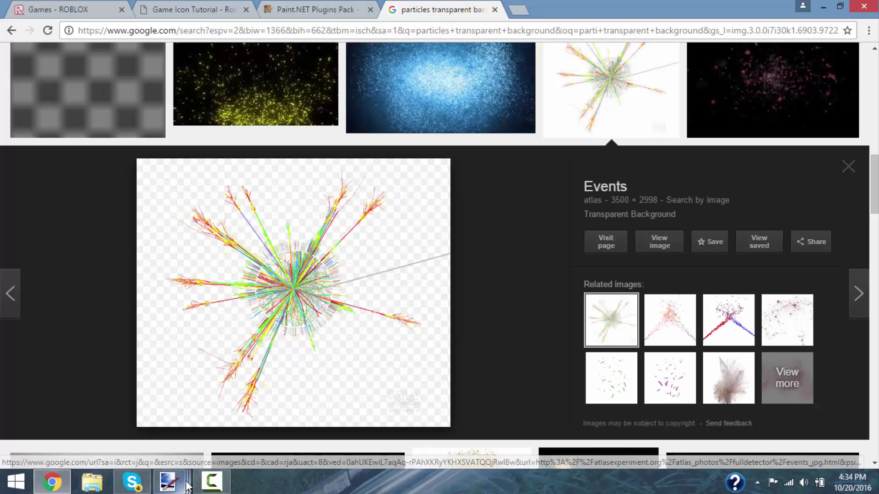
Paste the star-burst into the Untitled icon, keeping 512×512, and shrink it to about 676×569
{"action": "mouse_move", "coordinate": [168, 481]}
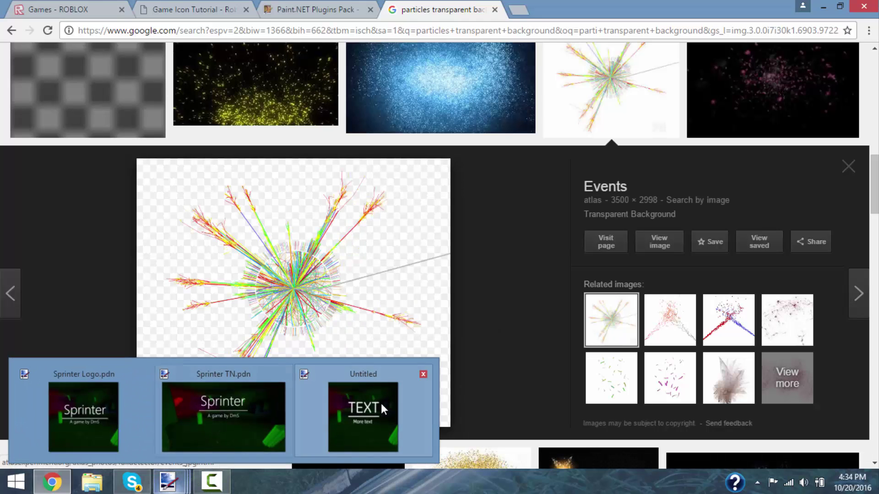
{"action": "left_click", "coordinate": [364, 417]}
{"action": "key", "text": "ctrl+v"}
{"action": "left_click", "coordinate": [379, 336]}
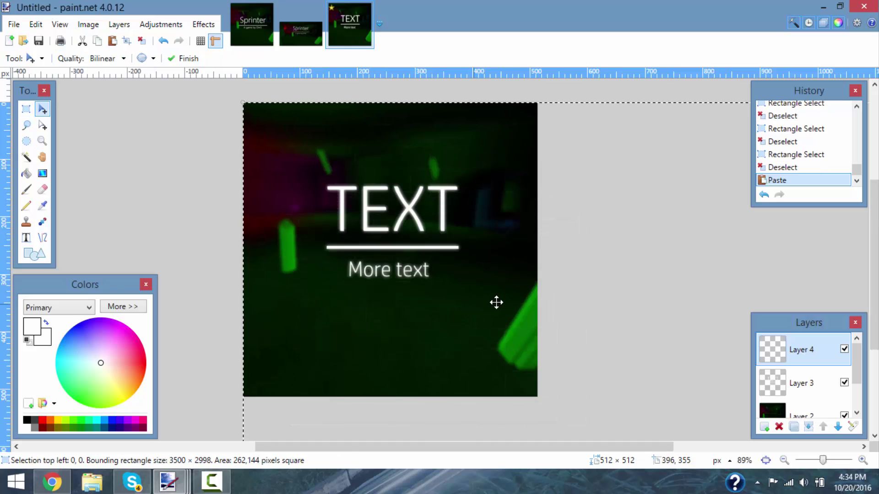
{"action": "scroll", "coordinate": [503, 302], "scroll_direction": "down", "scroll_amount": 10}
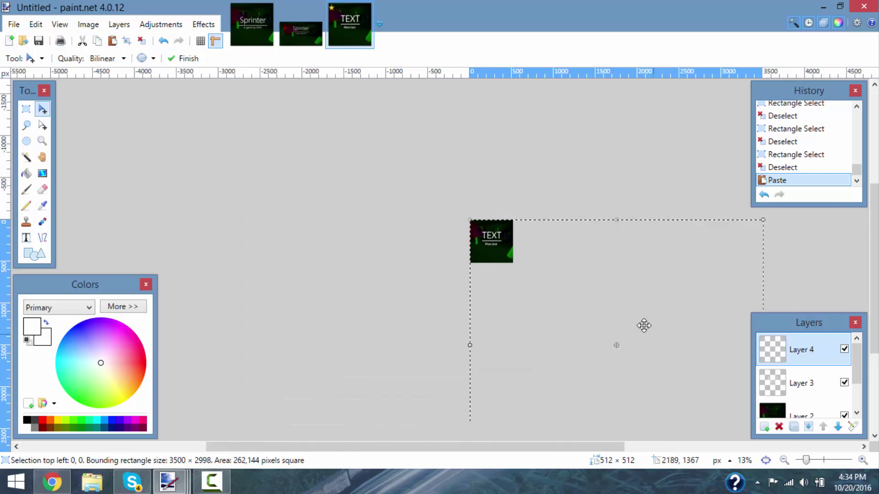
{"action": "left_click_drag", "start_coordinate": [641, 366], "coordinate": [520, 268]}
Move Layer 4 with the particles above the text layer
{"action": "scroll", "coordinate": [521, 270], "scroll_direction": "up", "scroll_amount": 4}
{"action": "scroll", "coordinate": [416, 237], "scroll_direction": "up", "scroll_amount": 4}
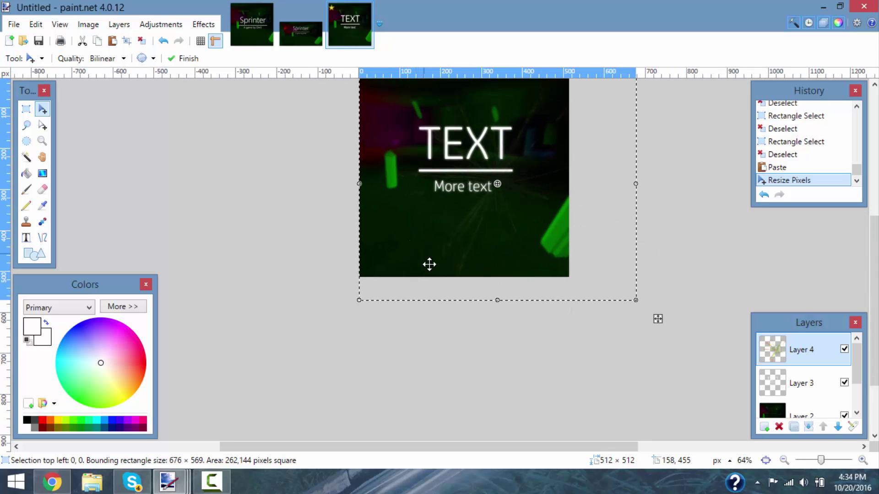
{"action": "scroll", "coordinate": [579, 326], "scroll_direction": "up", "scroll_amount": 2}
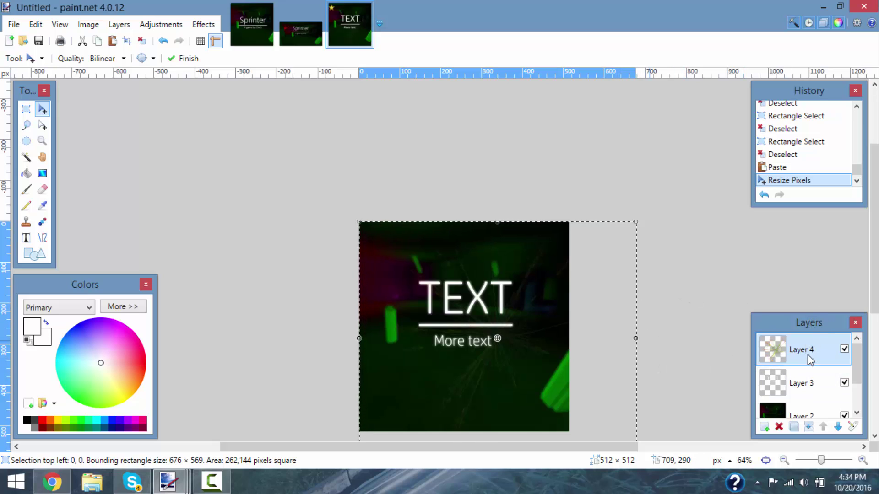
{"action": "mouse_move", "coordinate": [807, 353]}
{"action": "left_mouse_down"}
{"action": "mouse_move", "coordinate": [813, 419]}
{"action": "mouse_move", "coordinate": [823, 373]}
{"action": "mouse_move", "coordinate": [825, 407]}
{"action": "mouse_move", "coordinate": [817, 358]}
{"action": "left_mouse_up"}
{"action": "scroll", "coordinate": [518, 358], "scroll_direction": "up", "scroll_amount": 5}
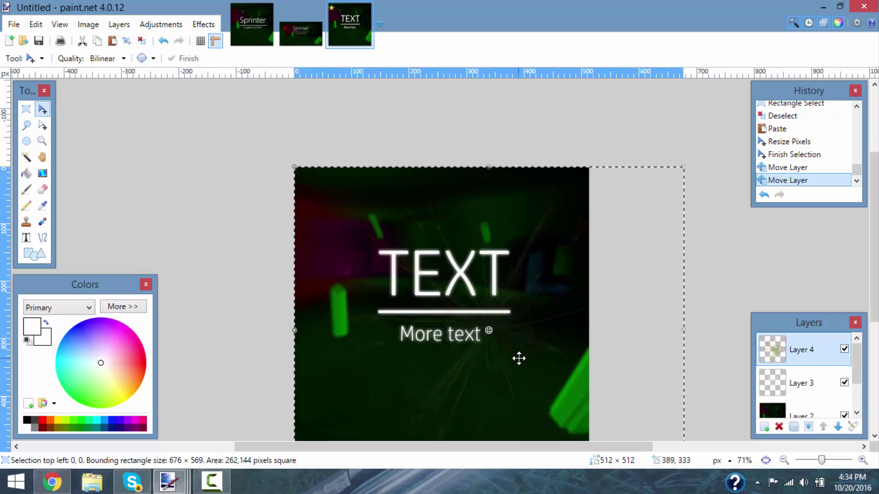
{"action": "scroll", "coordinate": [540, 383], "scroll_direction": "down", "scroll_amount": 5}
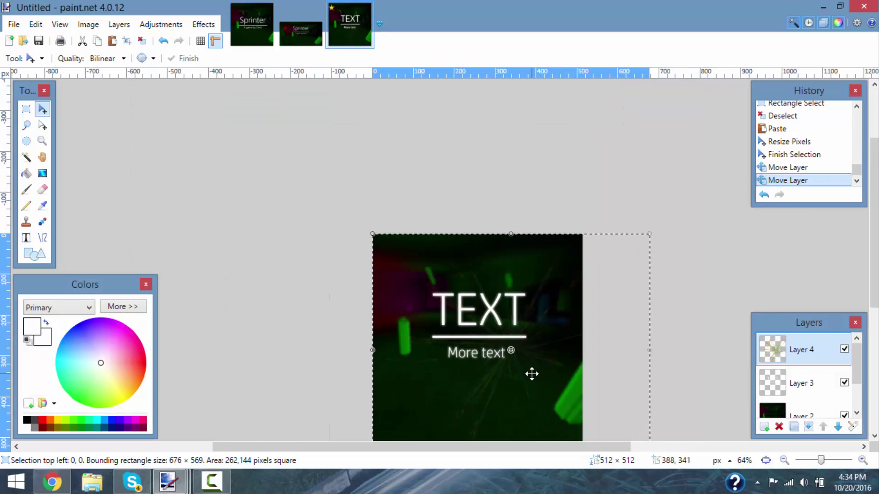
{"action": "scroll", "coordinate": [572, 377], "scroll_direction": "down", "scroll_amount": 2}
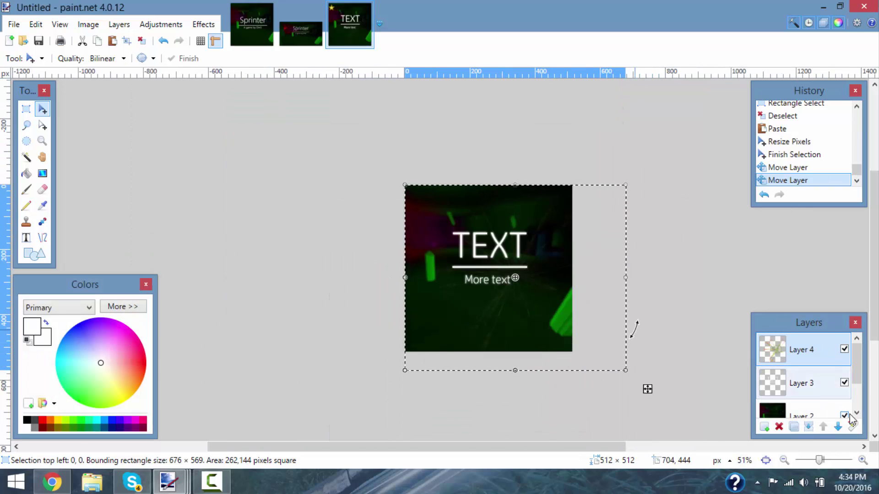
Try a higher opacity for Layer 4 in Layer Properties, then cancel the change
{"action": "left_click", "coordinate": [853, 427]}
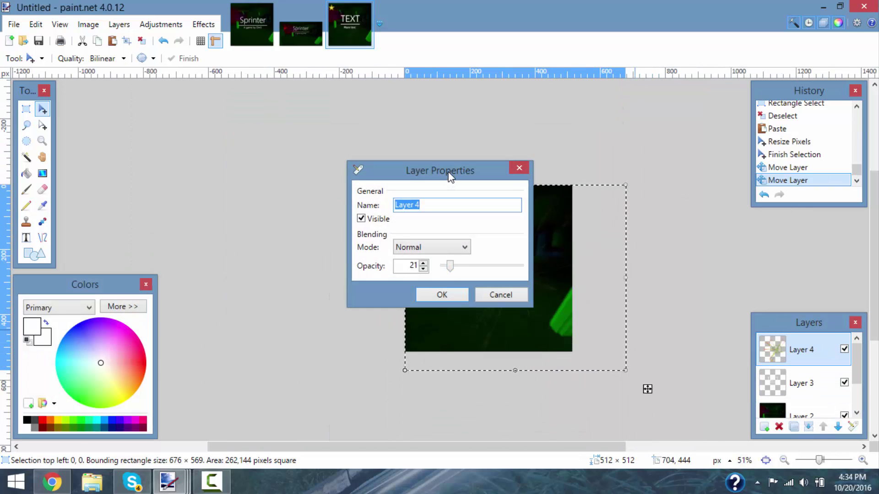
{"action": "left_click_drag", "start_coordinate": [451, 176], "coordinate": [244, 144]}
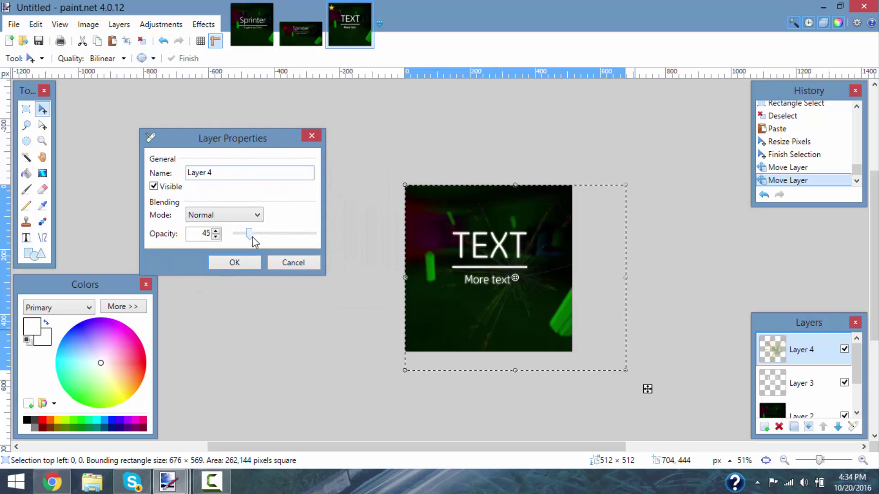
{"action": "mouse_move", "coordinate": [253, 237]}
{"action": "left_mouse_down"}
{"action": "mouse_move", "coordinate": [306, 244]}
{"action": "mouse_move", "coordinate": [250, 248]}
{"action": "left_mouse_up"}
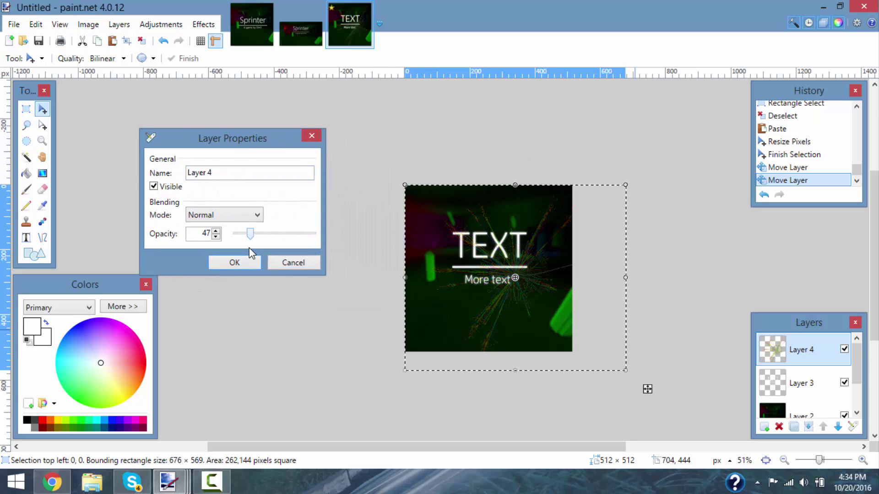
{"action": "left_click", "coordinate": [283, 267]}
Deselect the particle burst with the Rectangle Select tool
{"action": "left_click", "coordinate": [26, 108]}
{"action": "left_click", "coordinate": [559, 236]}
{"action": "scroll", "coordinate": [552, 280], "scroll_direction": "up", "scroll_amount": 3}
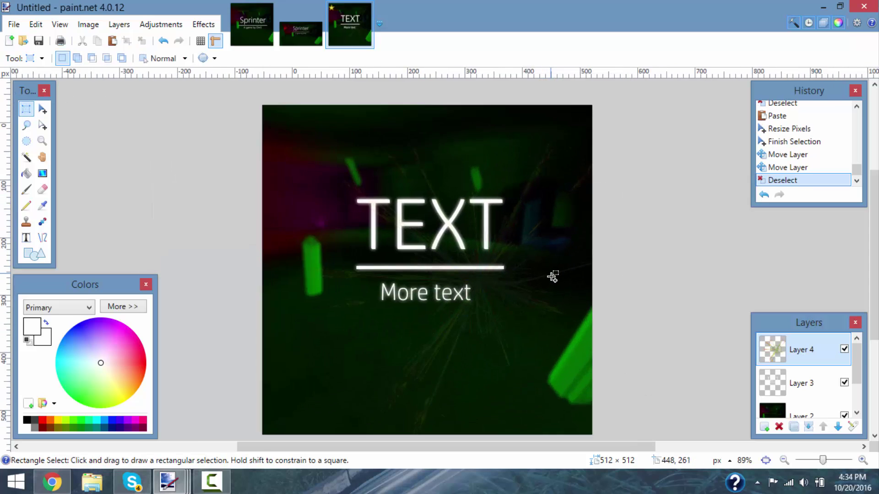
{"action": "scroll", "coordinate": [461, 269], "scroll_direction": "up", "scroll_amount": 3}
{"action": "scroll", "coordinate": [391, 257], "scroll_direction": "down", "scroll_amount": 5}
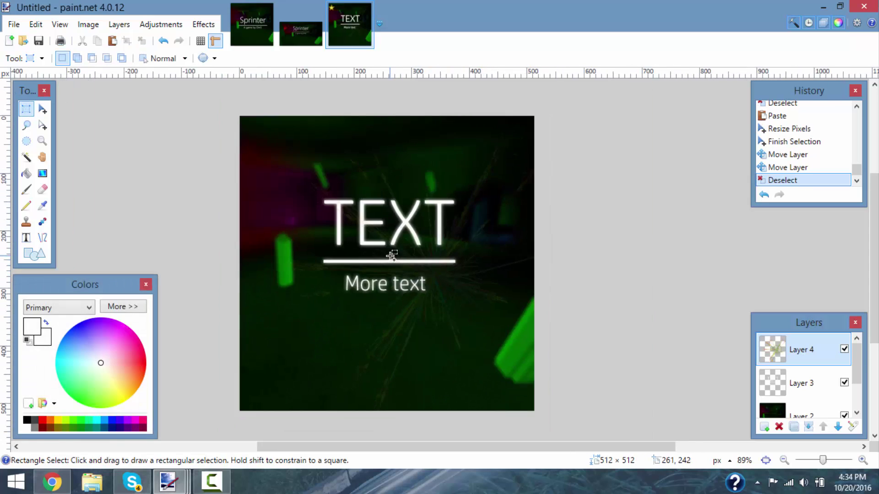
{"action": "scroll", "coordinate": [392, 257], "scroll_direction": "down", "scroll_amount": 4}
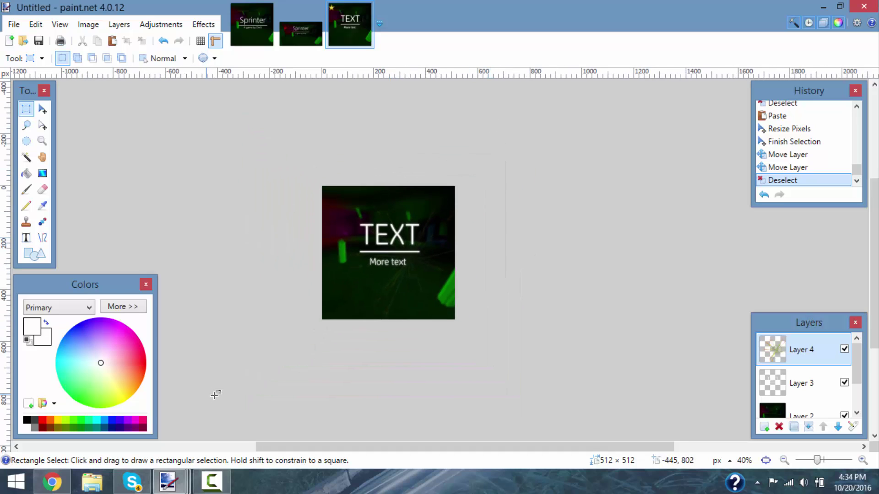